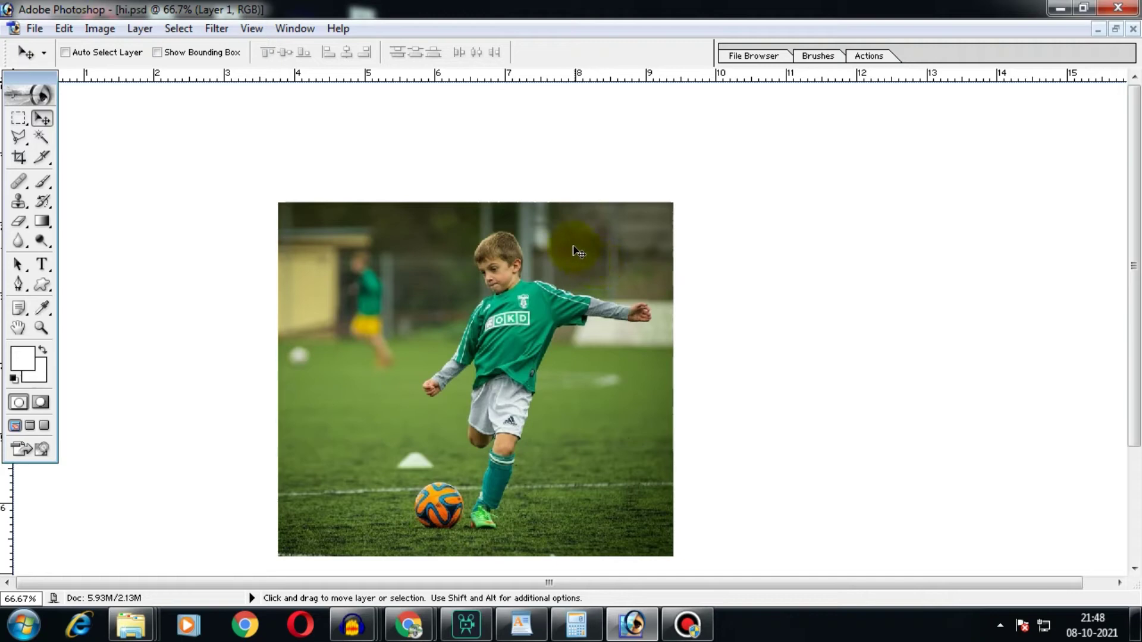
# Zoom in and pan to inspect the boy up close.
pyautogui.press('z')
pyautogui.moveTo(364, 220); pyautogui.dragTo(697, 471)
pyautogui.keyDown('ctrl'); pyautogui.keyDown('alt'); pyautogui.click(558, 408); pyautogui.keyUp('alt'); pyautogui.keyUp('ctrl')
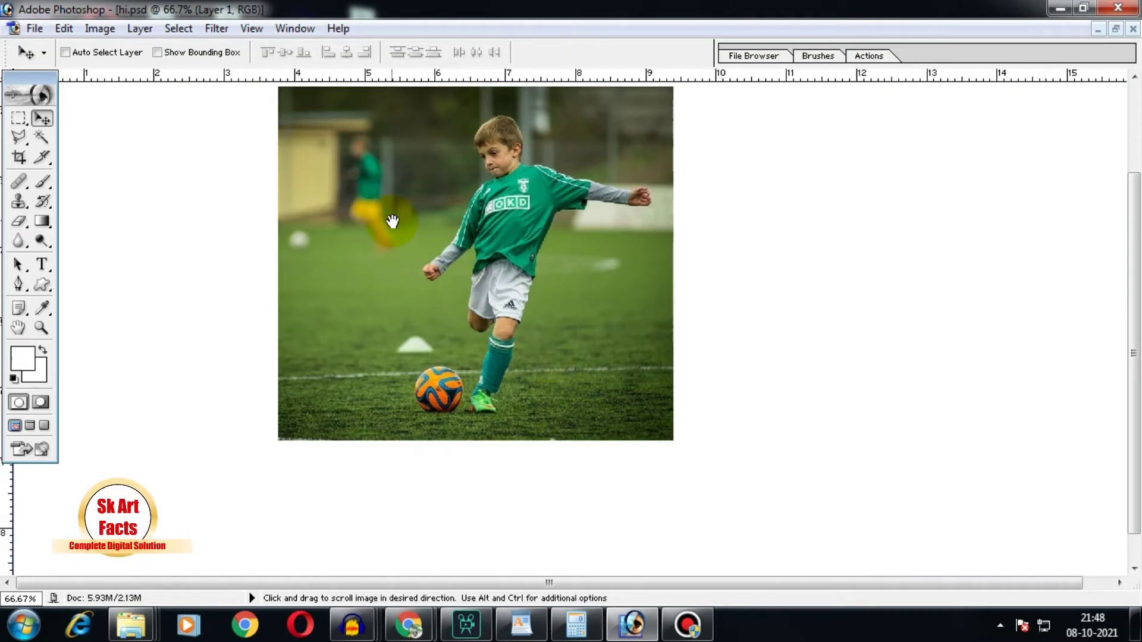
pyautogui.moveTo(360, 158); pyautogui.dragTo(631, 360)
pyautogui.moveTo(581, 224)
pyautogui.mouseDown()
pyautogui.moveTo(561, 294)
pyautogui.moveTo(569, 265)
pyautogui.mouseUp()
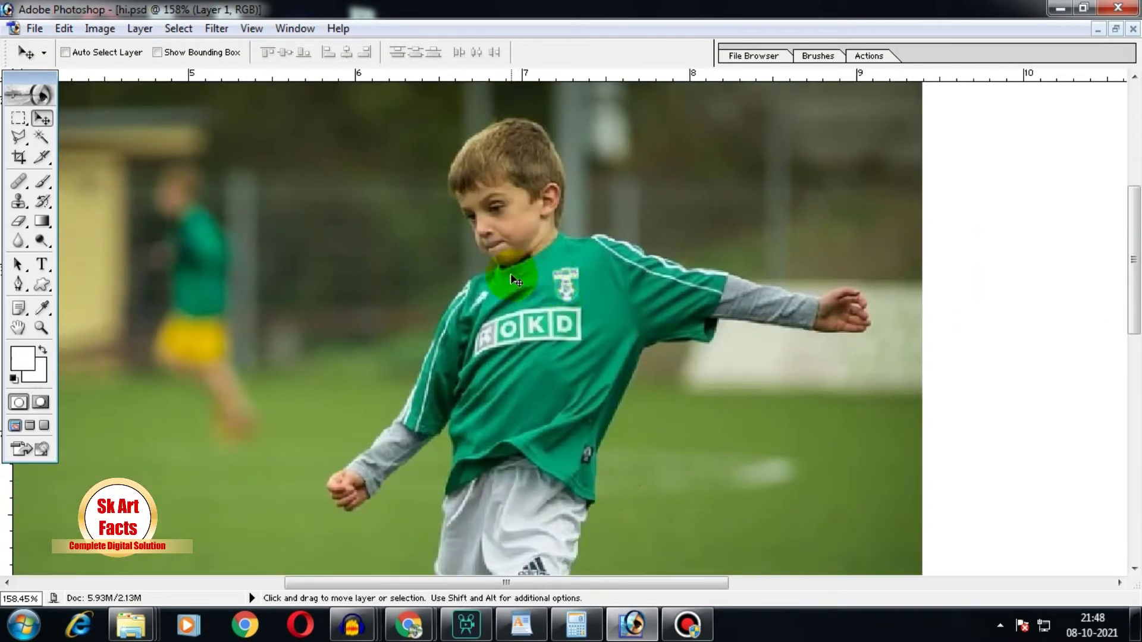
# Pick the Magnetic Lasso and frame the view on the boy's face and upper body.
pyautogui.click(18, 138)
pyautogui.moveTo(523, 267); pyautogui.dragTo(523, 294)
pyautogui.moveTo(400, 168); pyautogui.dragTo(547, 369)
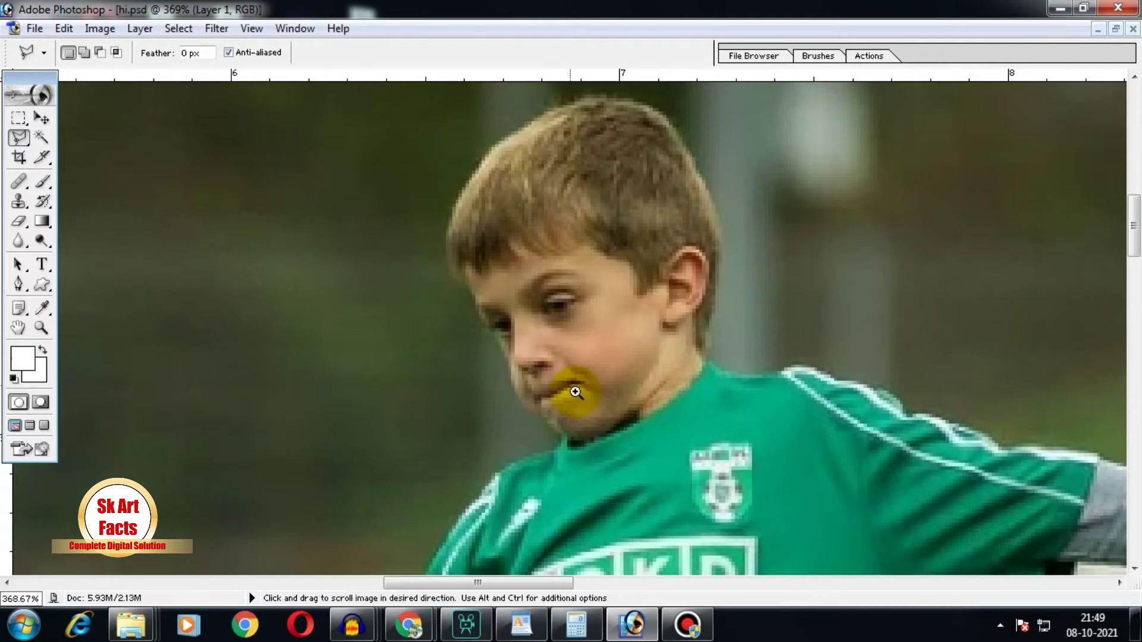
pyautogui.keyDown('ctrl'); pyautogui.keyDown('alt'); pyautogui.click(586, 402); pyautogui.keyUp('alt'); pyautogui.keyUp('ctrl')
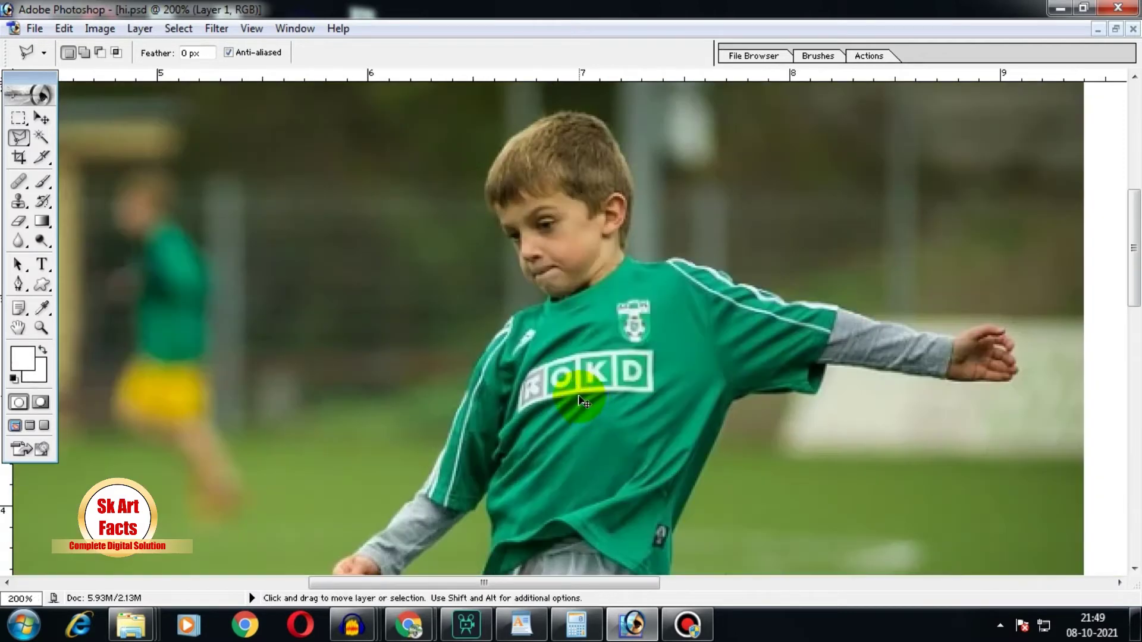
pyautogui.moveTo(384, 180); pyautogui.dragTo(739, 357)
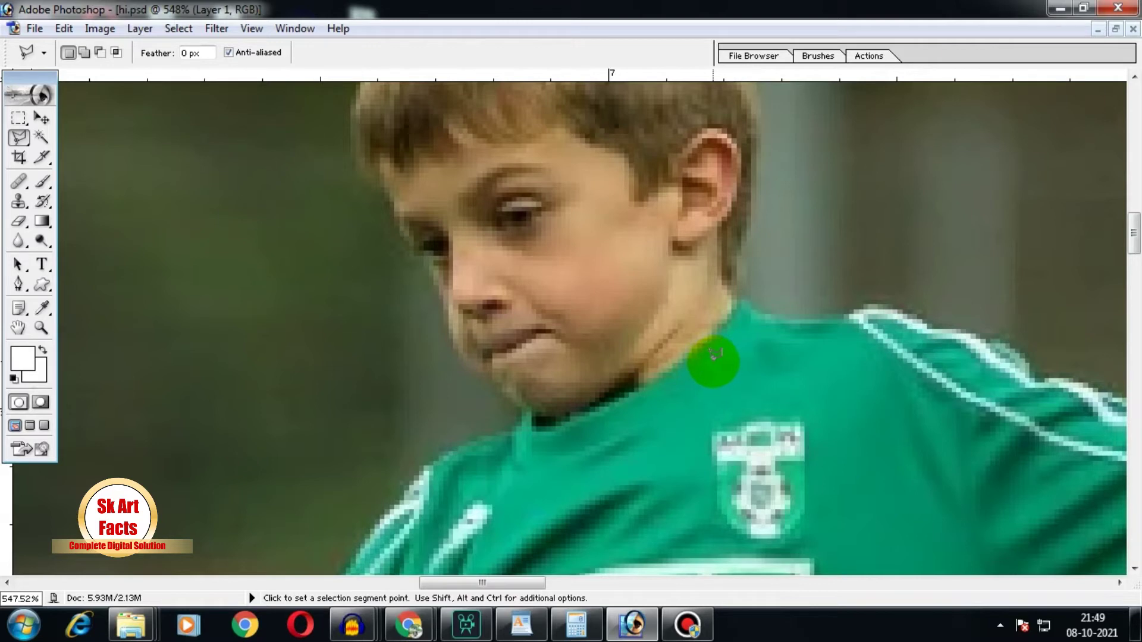
pyautogui.keyDown('ctrl'); pyautogui.keyDown('alt'); pyautogui.click(650, 342); pyautogui.keyUp('alt'); pyautogui.keyUp('ctrl')
pyautogui.keyDown('ctrl'); pyautogui.keyDown('alt'); pyautogui.click(649, 340); pyautogui.keyUp('alt'); pyautogui.keyUp('ctrl')
pyautogui.keyDown('ctrl'); pyautogui.keyDown('alt'); pyautogui.click(634, 313); pyautogui.keyUp('alt'); pyautogui.keyUp('ctrl')
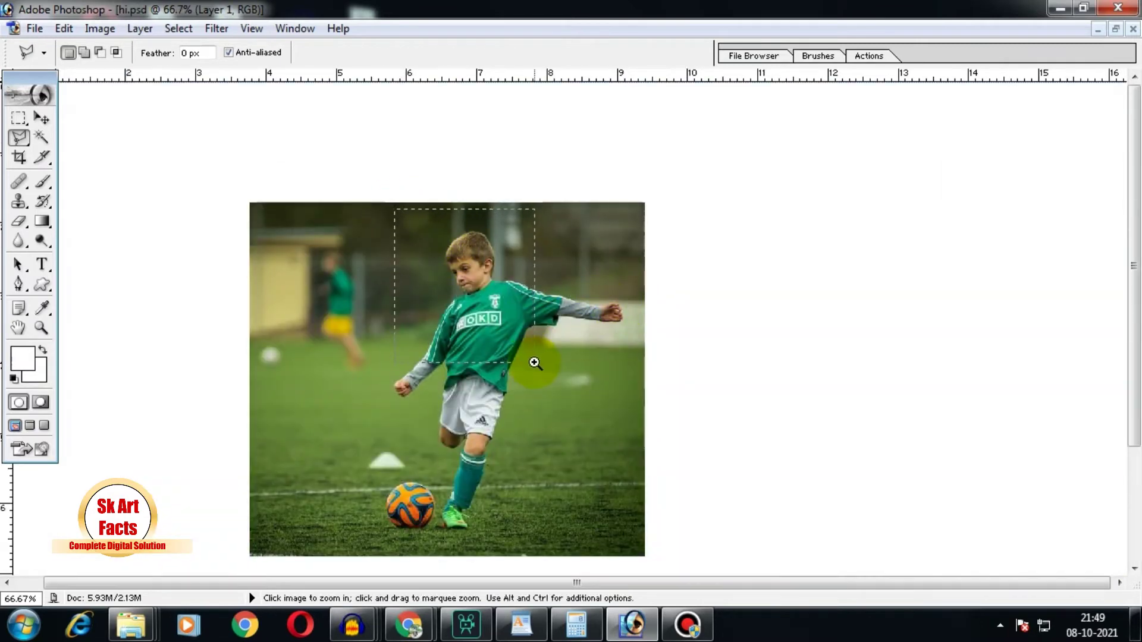
pyautogui.moveTo(535, 362); pyautogui.dragTo(535, 363)
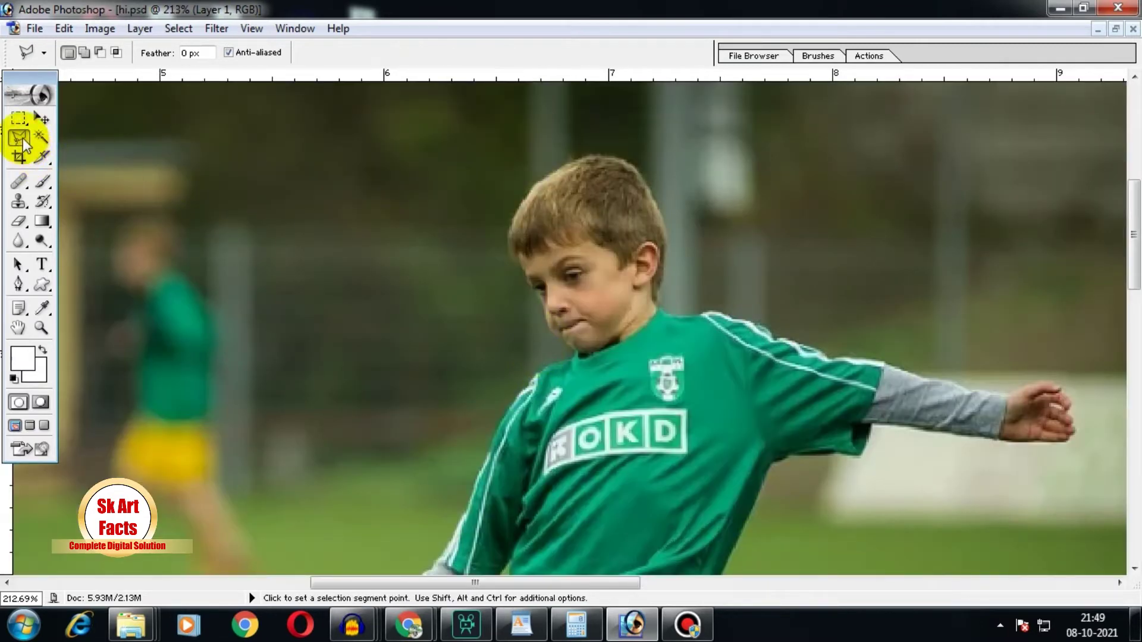
pyautogui.moveTo(612, 272); pyautogui.dragTo(459, 261)
# Trace the lasso outline over the boy's hair, ear, neck and down to the shoulder.
pyautogui.keyDown('ctrl'); pyautogui.click(477, 380); pyautogui.keyUp('ctrl')
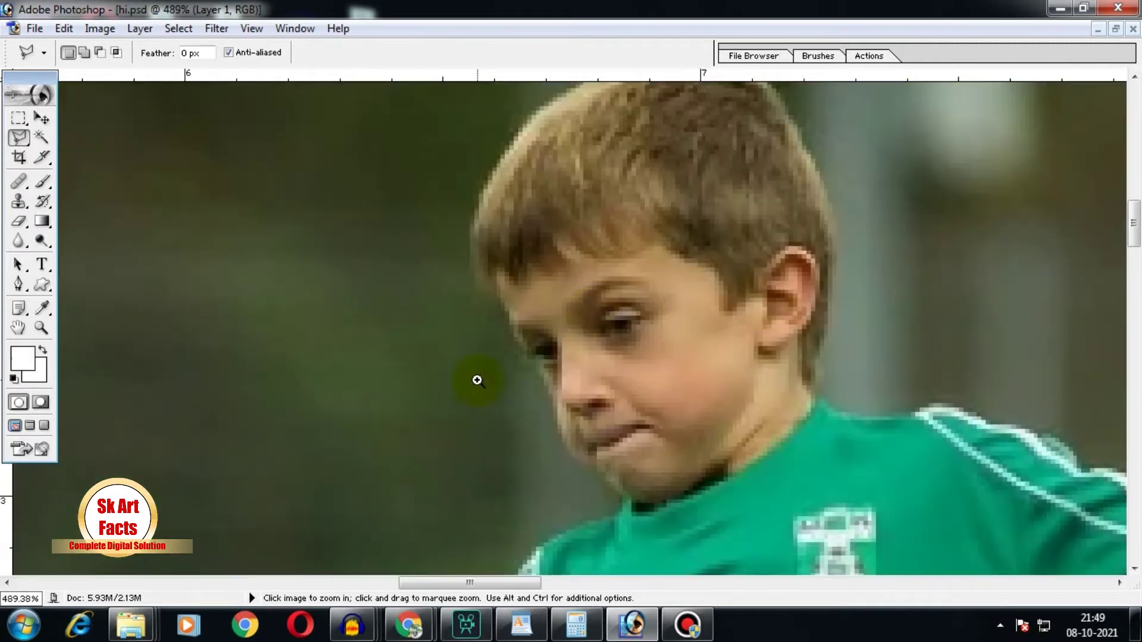
pyautogui.moveTo(503, 319); pyautogui.dragTo(565, 316)
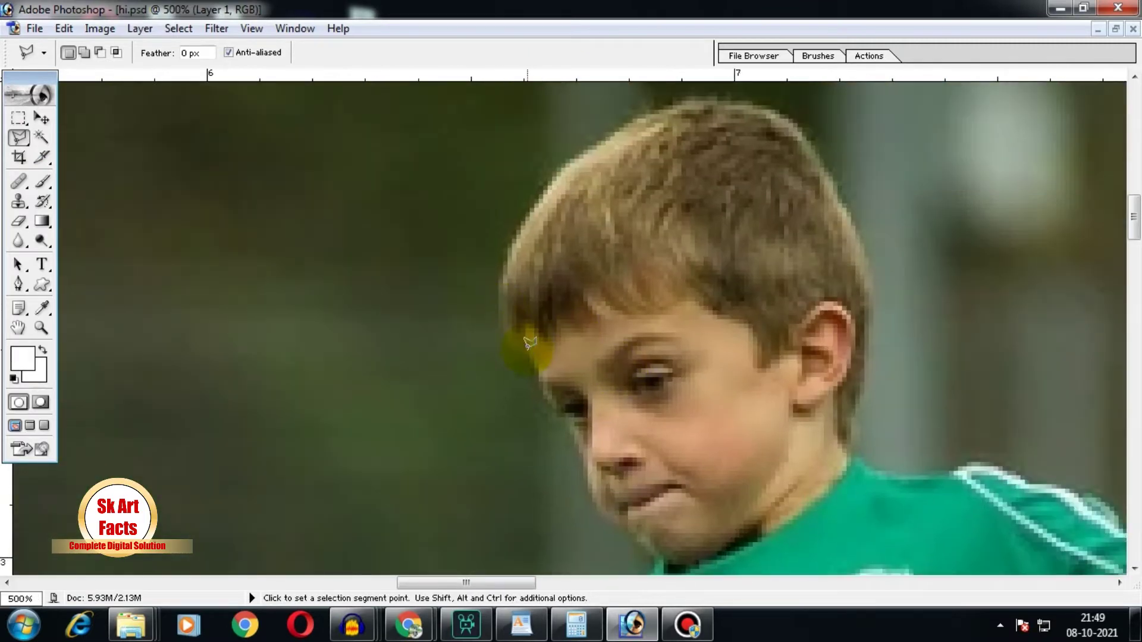
pyautogui.moveTo(531, 221); pyautogui.dragTo(434, 331)
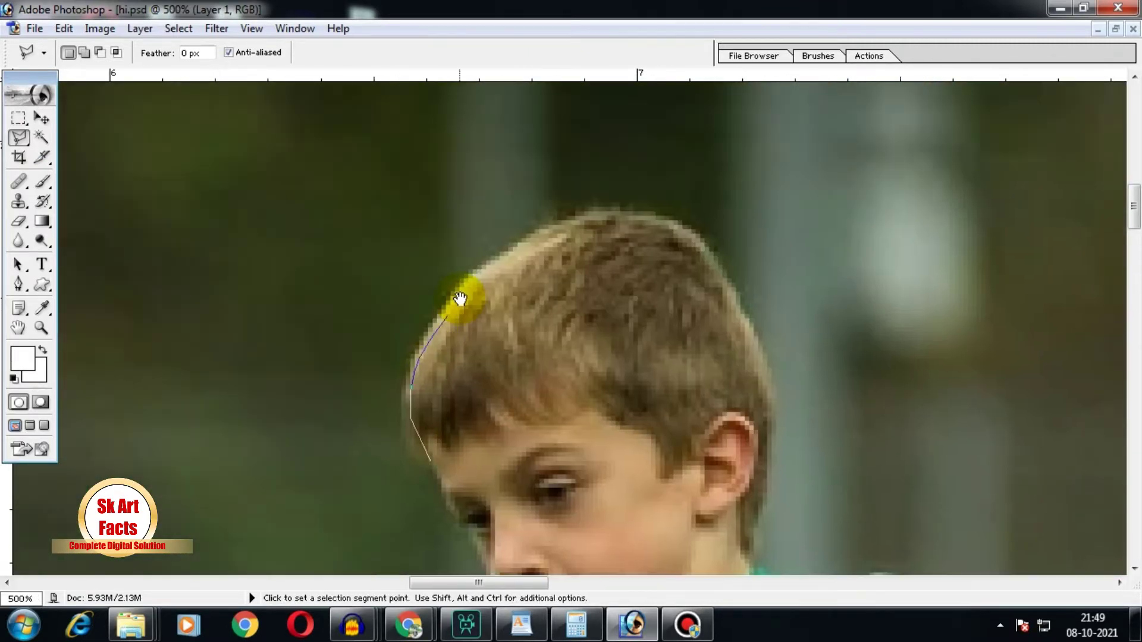
pyautogui.moveTo(624, 213); pyautogui.dragTo(653, 113)
pyautogui.click(706, 256)
pyautogui.click(693, 382)
pyautogui.moveTo(694, 382)
pyautogui.mouseDown()
pyautogui.moveTo(544, 221)
pyautogui.moveTo(805, 303)
pyautogui.moveTo(683, 214)
pyautogui.mouseUp()
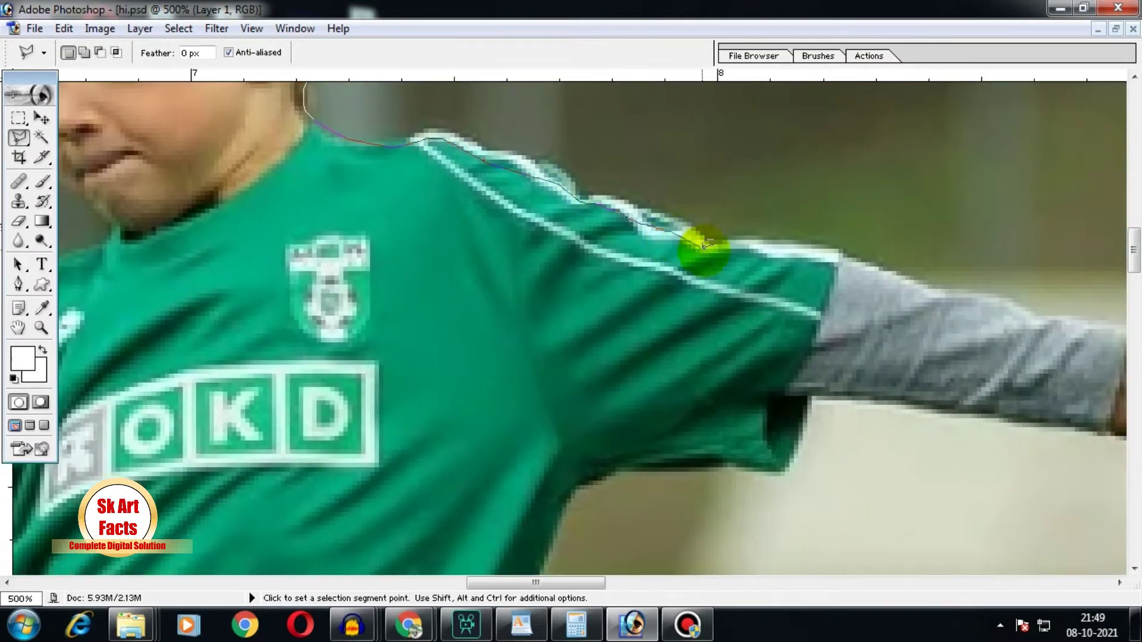
# Continue the outline along the arm, sleeve and hand, then down the shorts and sock.
pyautogui.moveTo(952, 286)
pyautogui.mouseDown()
pyautogui.moveTo(722, 247)
pyautogui.moveTo(812, 280)
pyautogui.mouseUp()
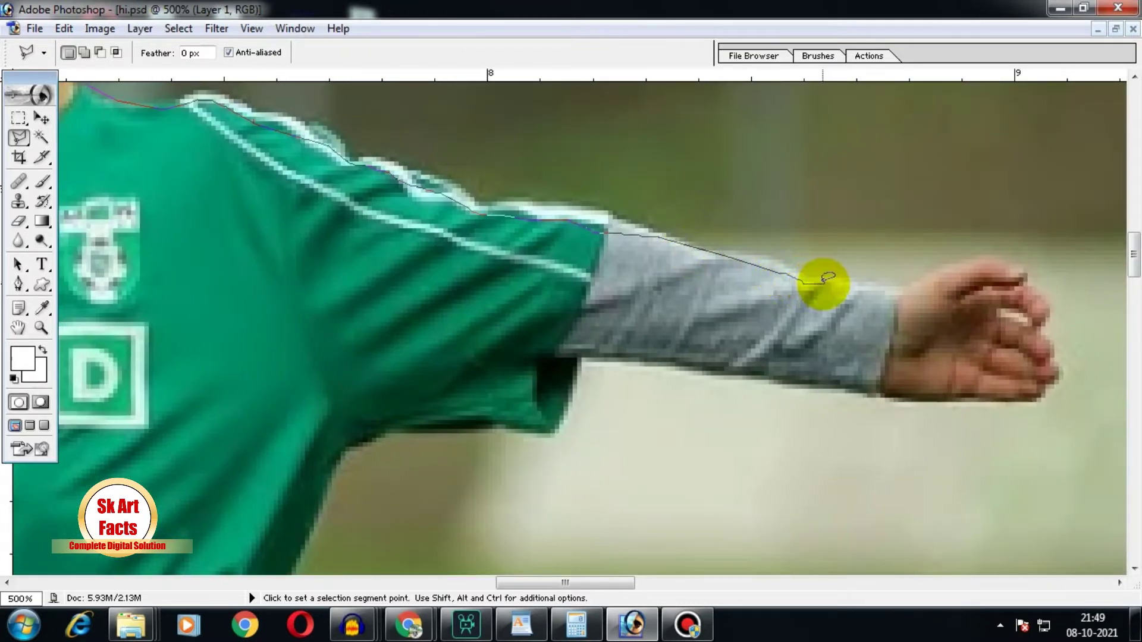
pyautogui.moveTo(831, 279); pyautogui.dragTo(859, 280)
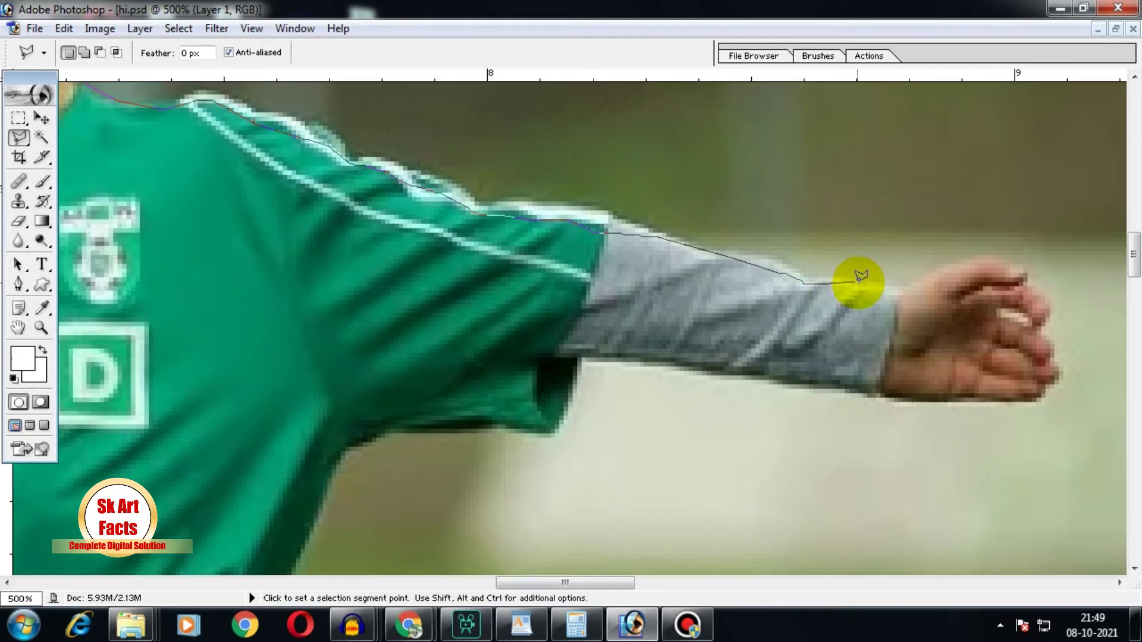
pyautogui.moveTo(895, 285); pyautogui.dragTo(960, 264)
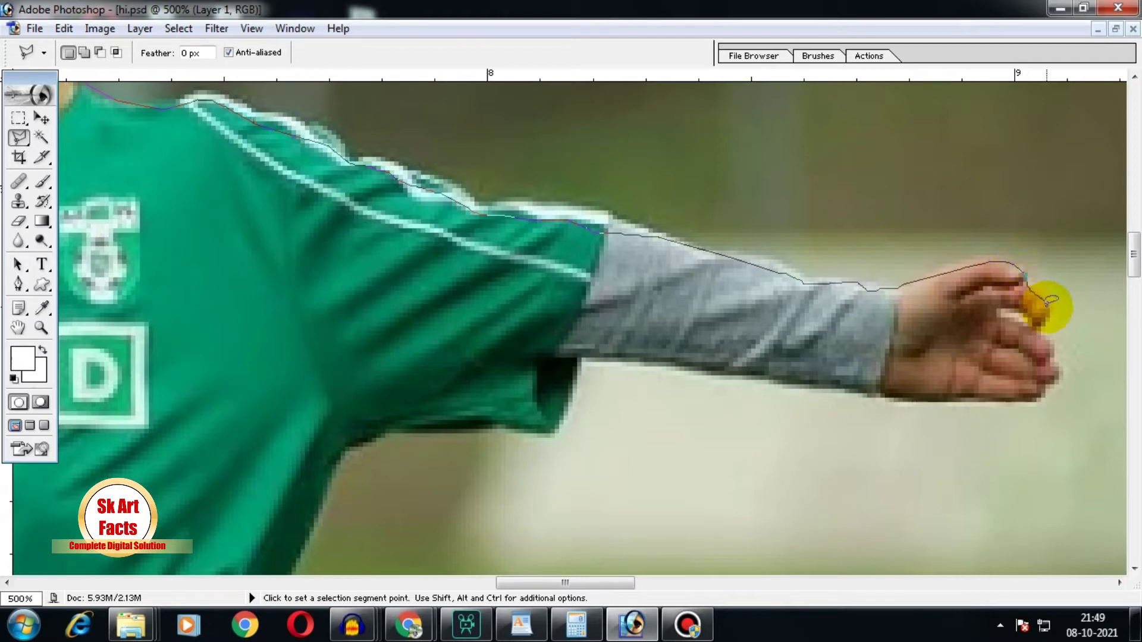
pyautogui.moveTo(1040, 392)
pyautogui.mouseDown()
pyautogui.moveTo(968, 388)
pyautogui.moveTo(586, 264)
pyautogui.mouseUp()
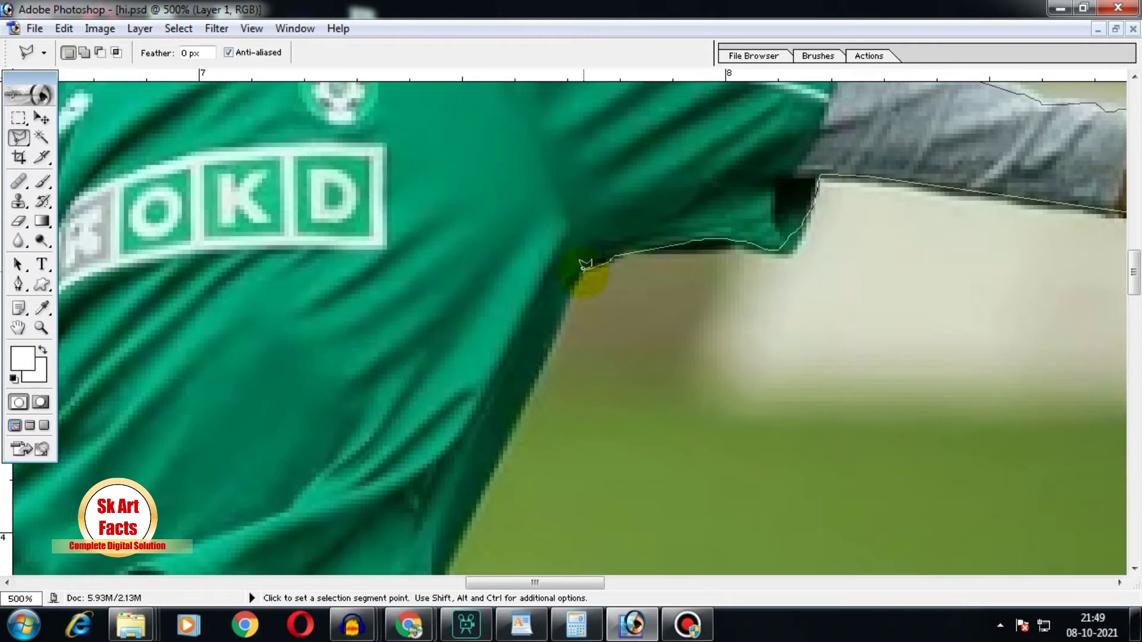
pyautogui.hotkey('ctrl', '-')
pyautogui.hotkey('ctrl', '-')
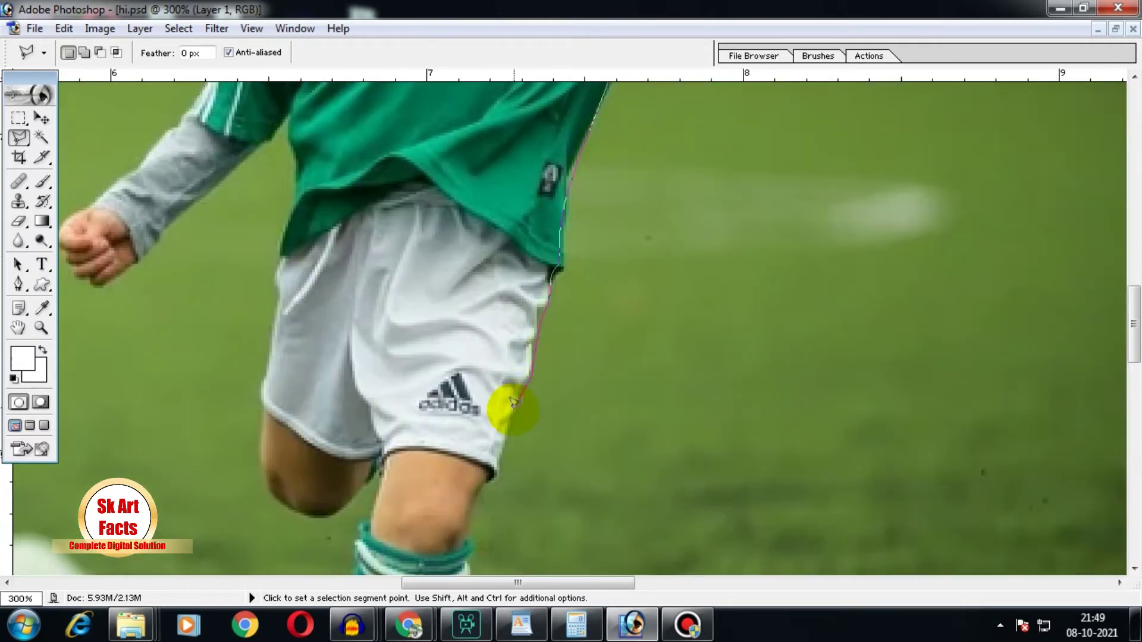
pyautogui.moveTo(586, 265)
pyautogui.mouseDown()
pyautogui.moveTo(496, 381)
pyautogui.moveTo(498, 298)
pyautogui.moveTo(448, 437)
pyautogui.mouseUp()
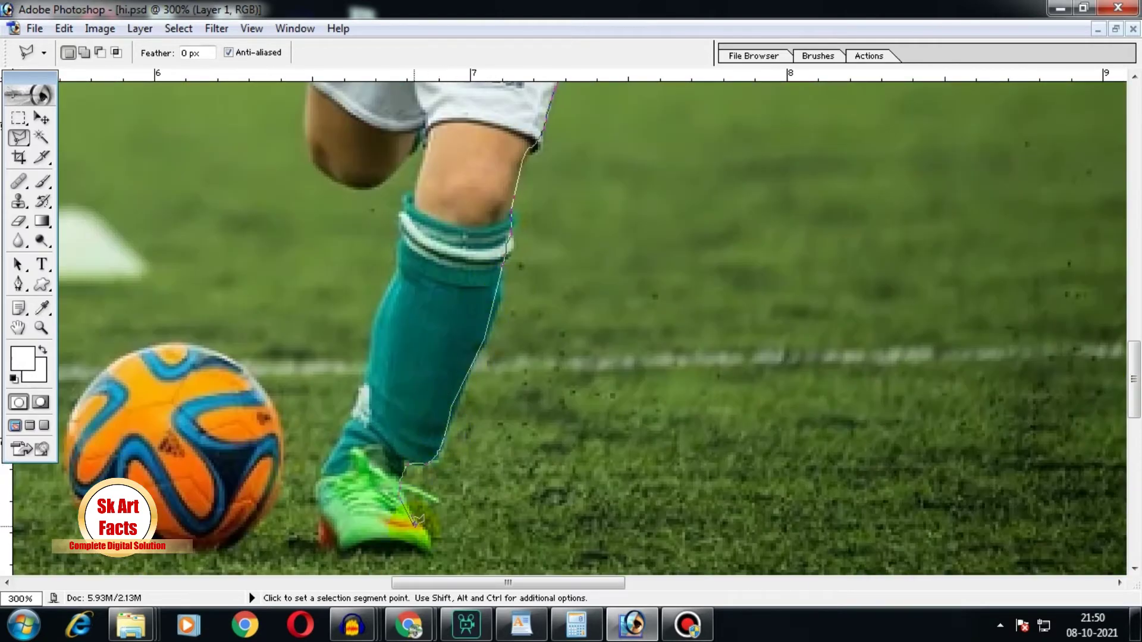
pyautogui.moveTo(326, 511); pyautogui.dragTo(382, 318)
# Trace around the knee, up the shorts and arm, and close the selection at the face.
pyautogui.hotkey('ctrl', '+')
pyautogui.moveTo(408, 395)
pyautogui.mouseDown()
pyautogui.moveTo(433, 263)
pyautogui.moveTo(295, 277)
pyautogui.moveTo(344, 464)
pyautogui.mouseUp()
pyautogui.moveTo(369, 216)
pyautogui.mouseDown()
pyautogui.moveTo(167, 466)
pyautogui.moveTo(89, 408)
pyautogui.mouseUp()
pyautogui.scroll(3, 293, 288)
pyautogui.scroll(3, 339, 344)
pyautogui.moveTo(339, 345); pyautogui.dragTo(455, 255)
pyautogui.hotkey('ctrl', '+')
pyautogui.scroll(2, 440, 357)
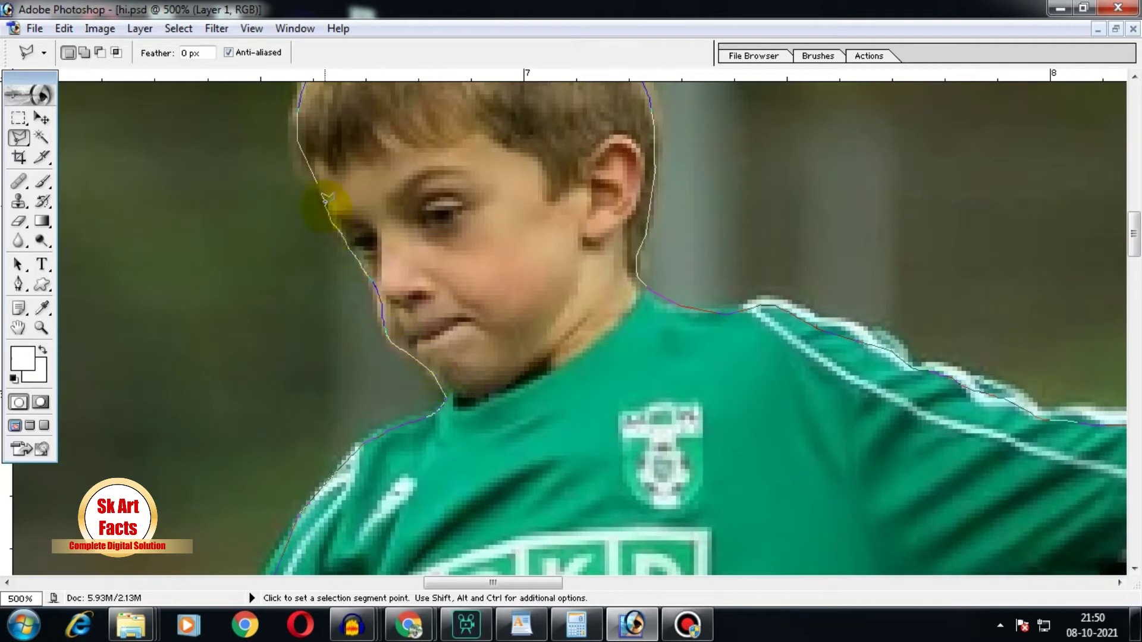
pyautogui.doubleClick(325, 200)
pyautogui.keyDown('alt'); pyautogui.click(534, 345); pyautogui.keyUp('alt')
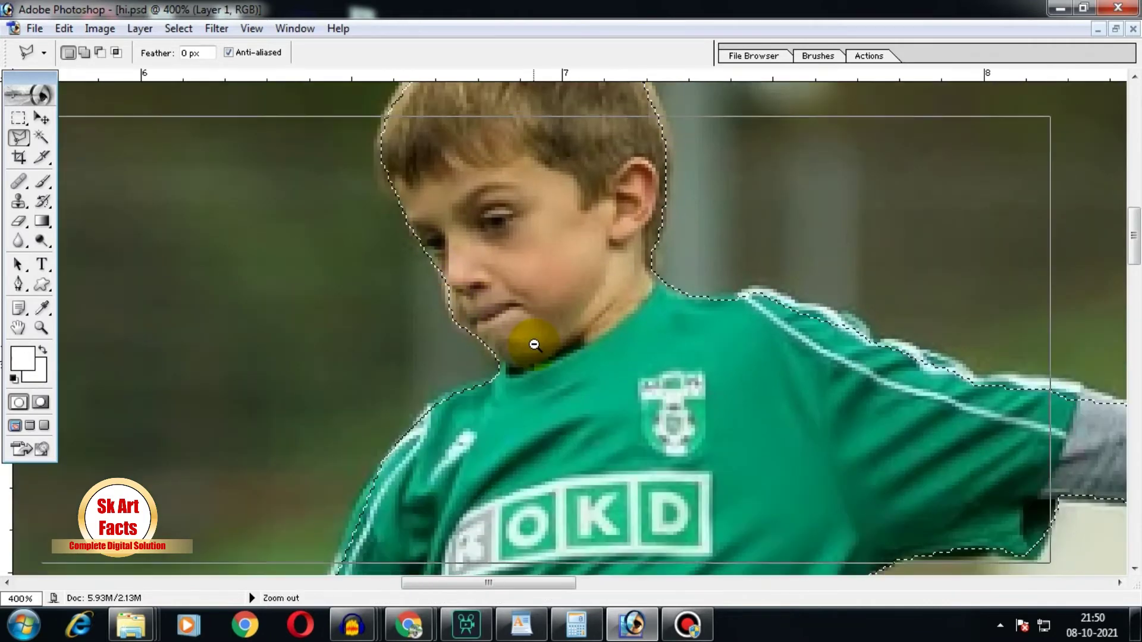
# Zoom out to the whole photo, then zoom in on the boy's lower leg, boot and ball.
pyautogui.keyDown('alt'); pyautogui.click(524, 320); pyautogui.keyUp('alt')
pyautogui.keyDown('alt'); pyautogui.click(538, 323); pyautogui.keyUp('alt')
pyautogui.keyDown('alt'); pyautogui.click(595, 357); pyautogui.keyUp('alt')
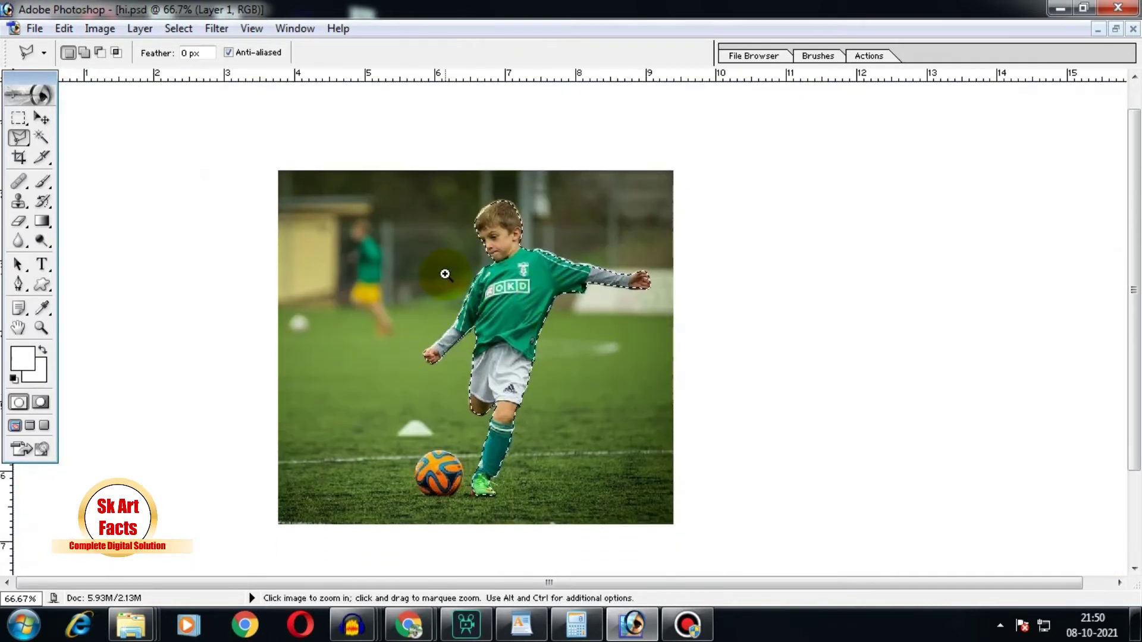
pyautogui.moveTo(447, 276); pyautogui.dragTo(633, 476)
pyautogui.moveTo(530, 476); pyautogui.dragTo(380, 345)
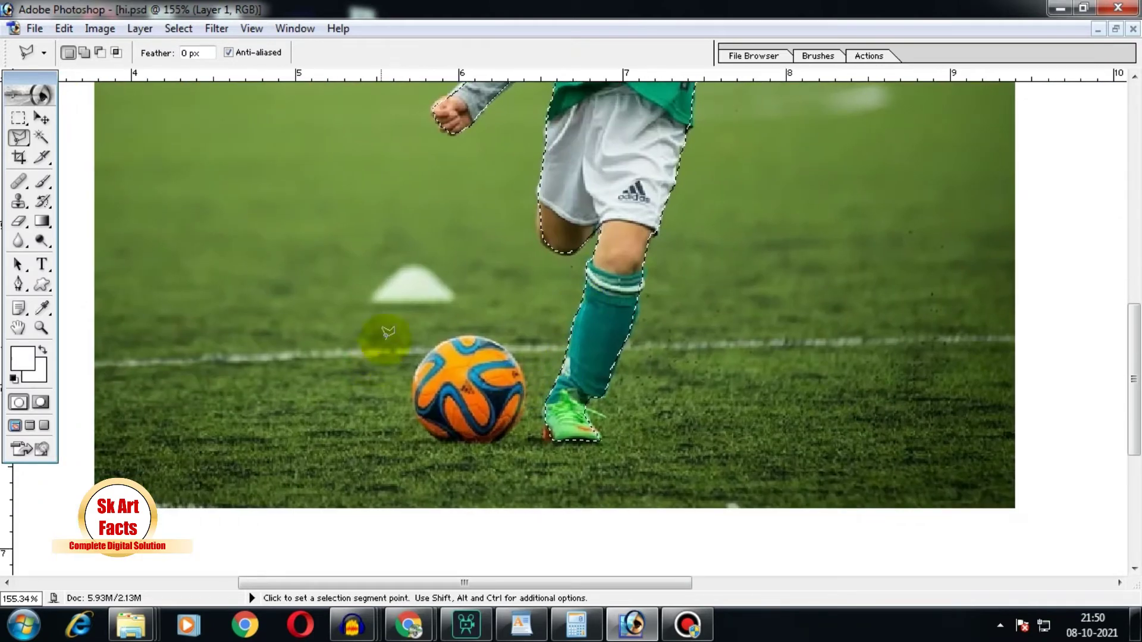
pyautogui.moveTo(370, 297); pyautogui.dragTo(613, 483)
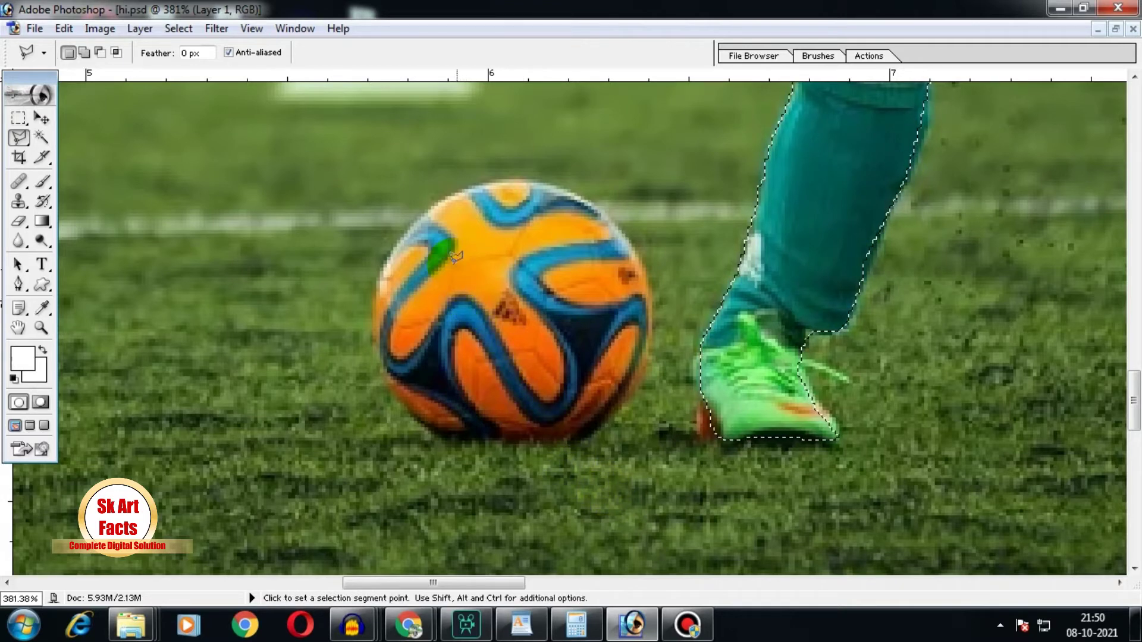
pyautogui.hotkey('ctrl', 'space')
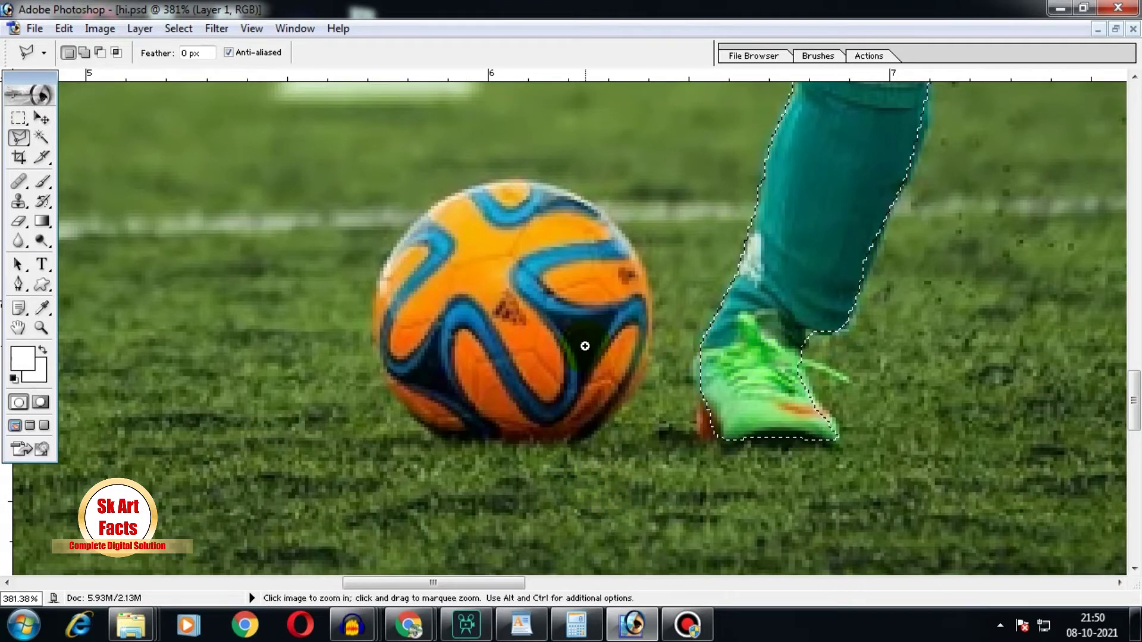
pyautogui.click(581, 292)
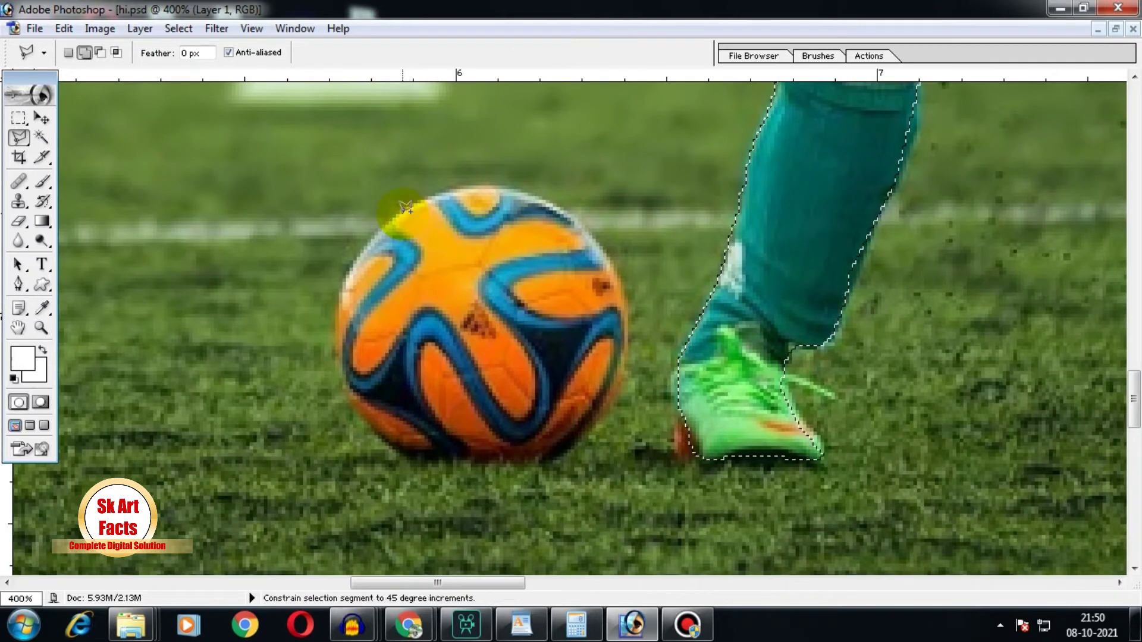
# Add the football to the selection by outlining it with the lasso.
pyautogui.click(517, 193)
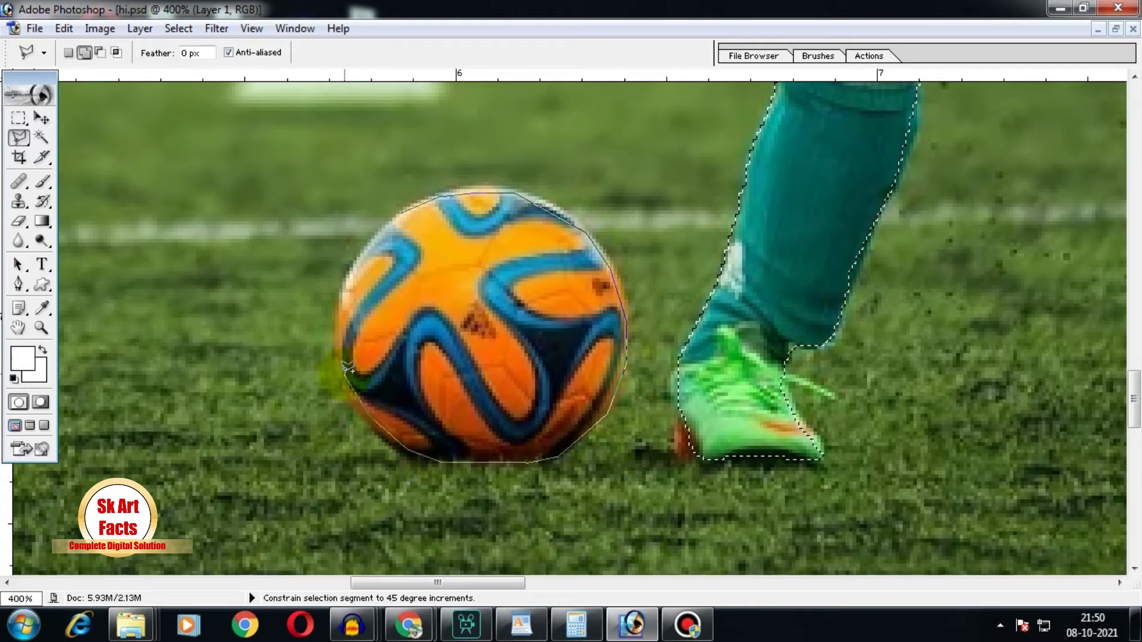
pyautogui.click(389, 224)
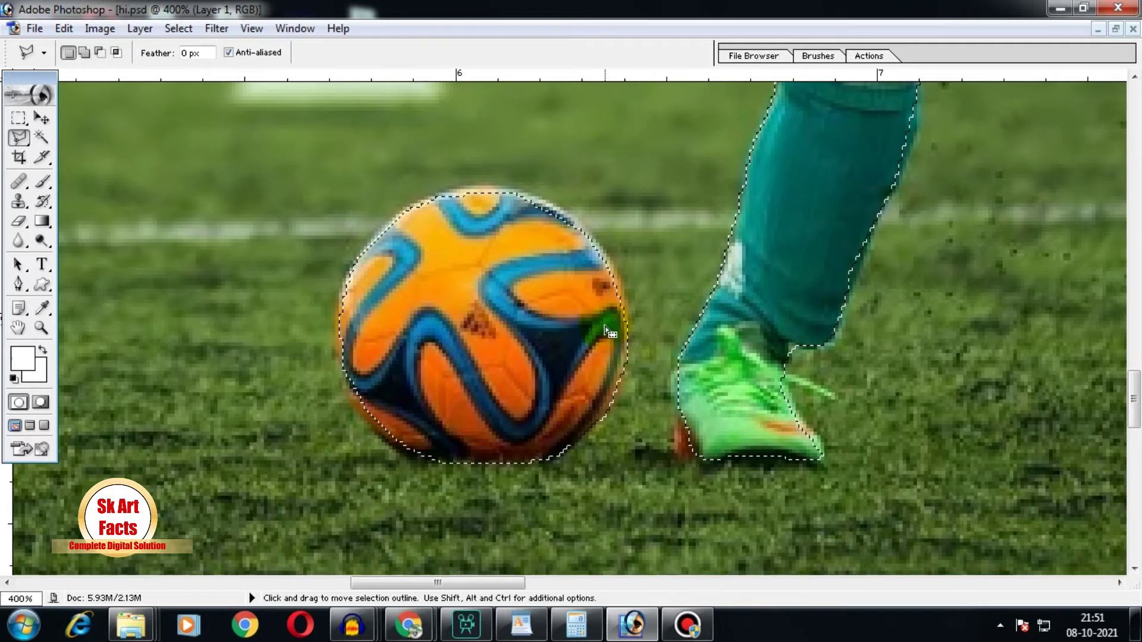
pyautogui.keyDown('alt'); pyautogui.click(591, 320); pyautogui.keyUp('alt')
pyautogui.keyDown('alt'); pyautogui.click(591, 320); pyautogui.keyUp('alt')
# Zoom out to the whole photo and copy the selected boy and ball to a new layer.
pyautogui.keyDown('alt'); pyautogui.click(535, 248); pyautogui.keyUp('alt')
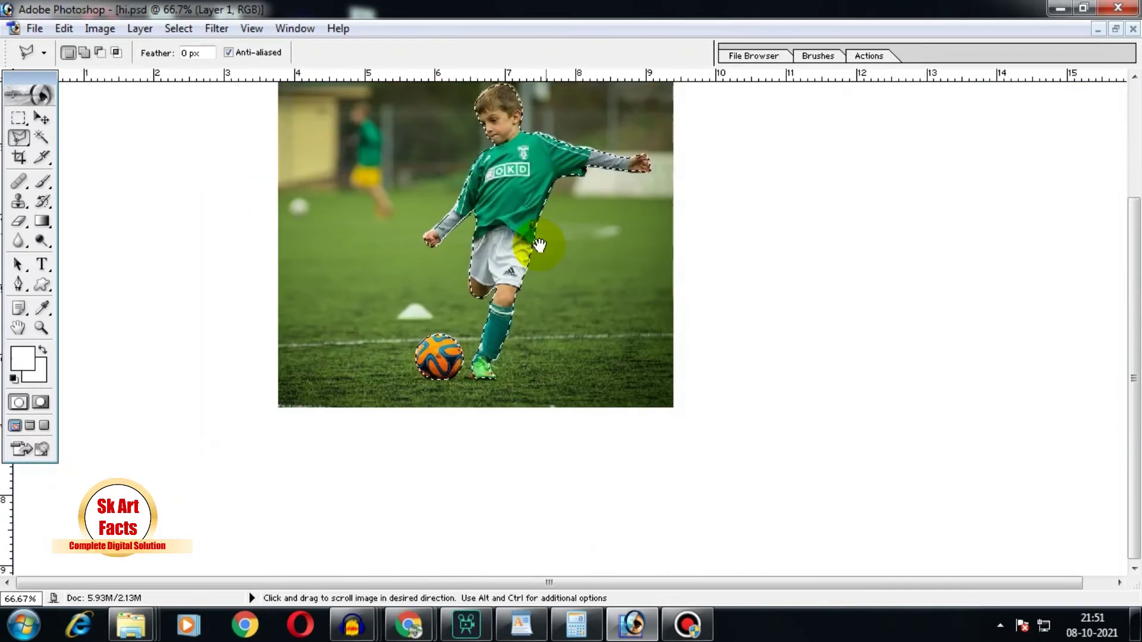
pyautogui.keyDown('ctrl'); pyautogui.click(517, 275); pyautogui.keyUp('ctrl')
pyautogui.keyDown('alt'); pyautogui.click(508, 340); pyautogui.keyUp('alt')
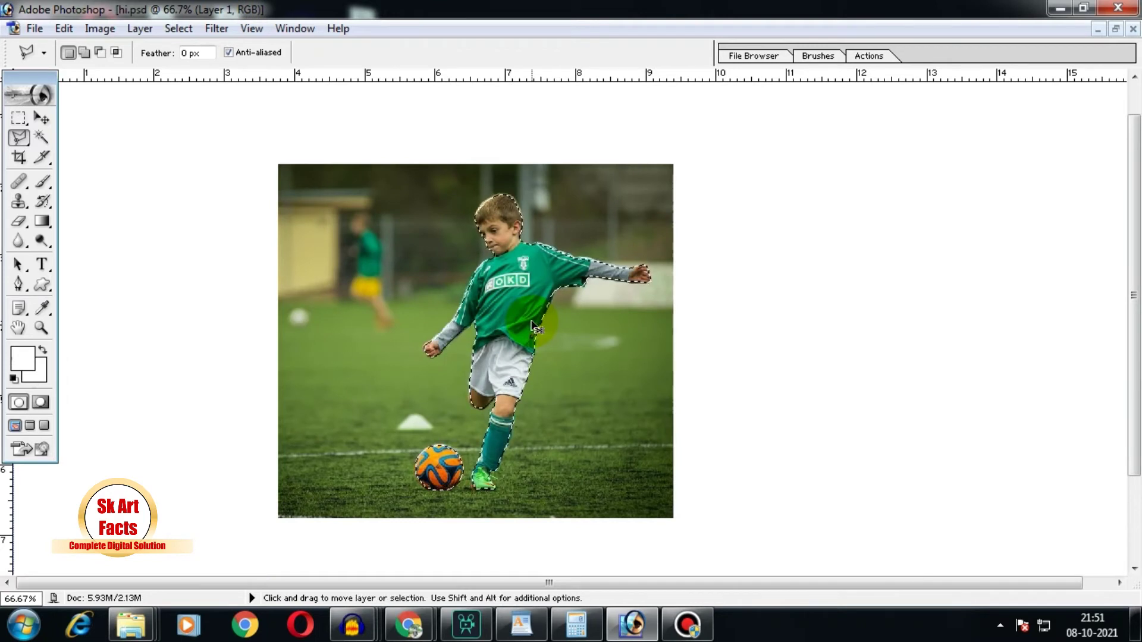
pyautogui.hotkey('ctrl', 'j')
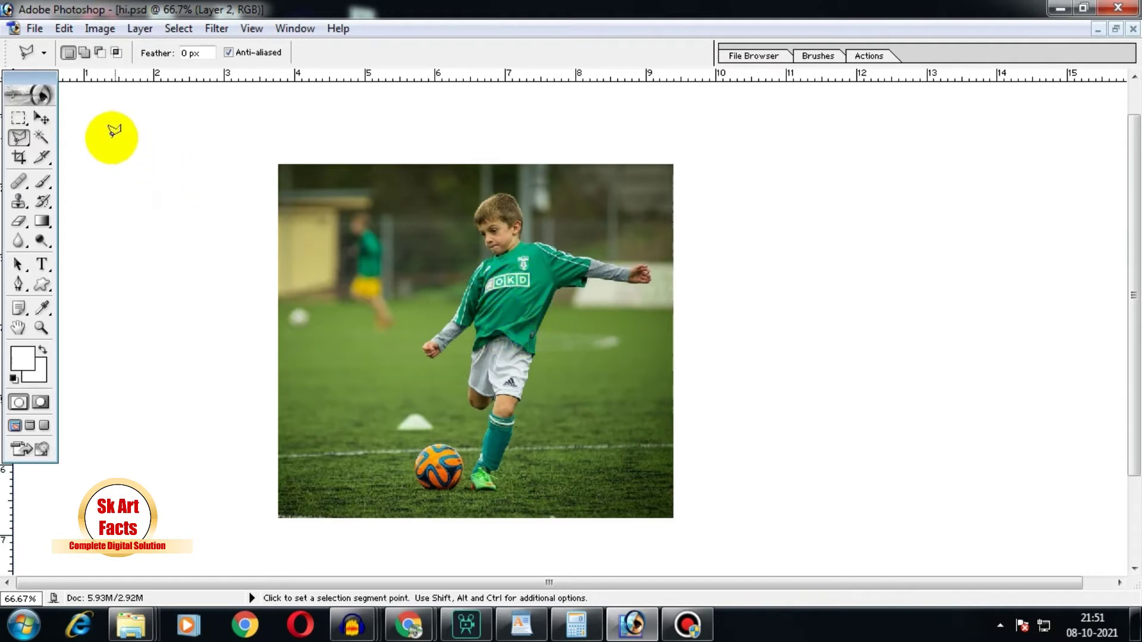
# Move the cut-out boy and ball to the right, beside the original photo.
pyautogui.click(42, 120)
pyautogui.moveTo(529, 356); pyautogui.dragTo(847, 307)
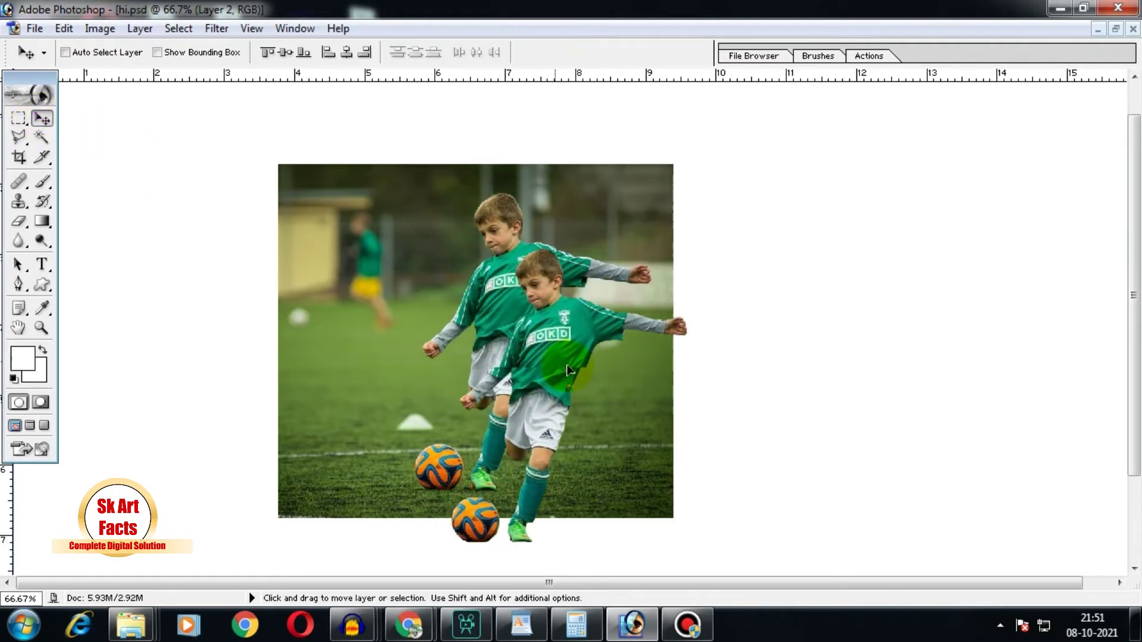
pyautogui.rightClick(582, 315)
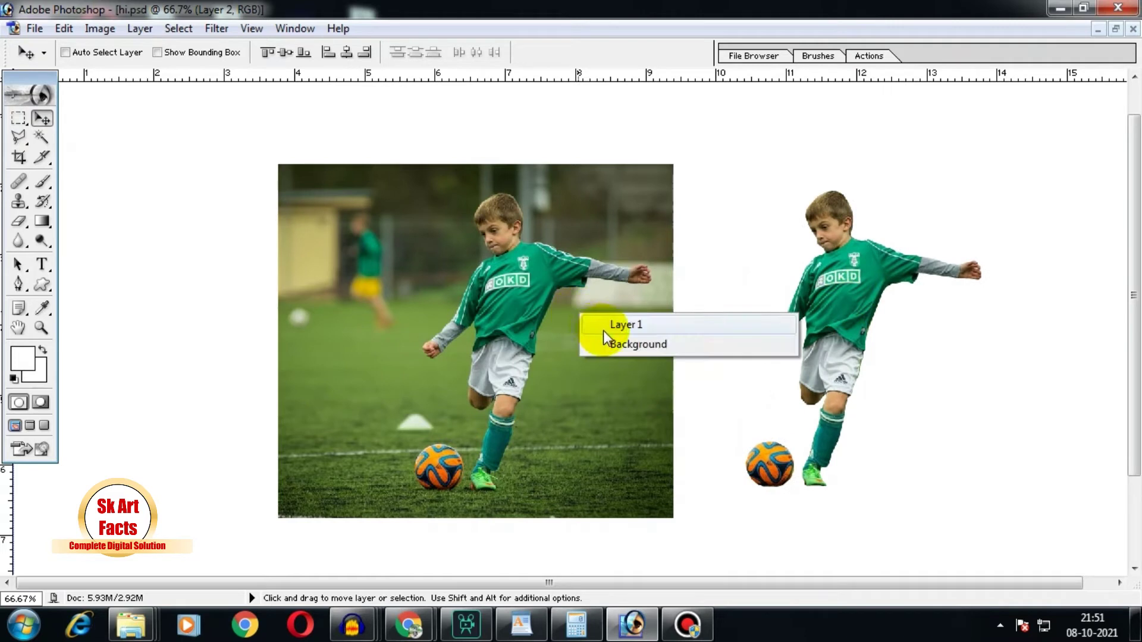
pyautogui.click(588, 310)
# Make Layer 1, the original photo, the active layer.
pyautogui.rightClick(570, 299)
pyautogui.click(600, 314)
pyautogui.rightClick(571, 287)
pyautogui.click(589, 286)
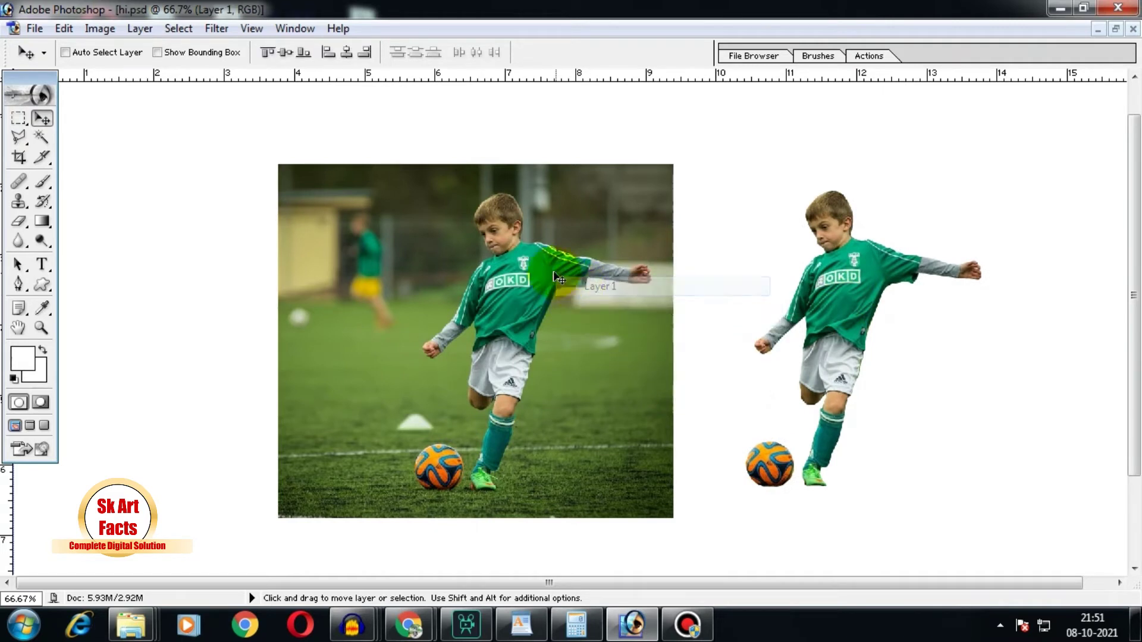
pyautogui.rightClick(562, 278)
pyautogui.click(574, 286)
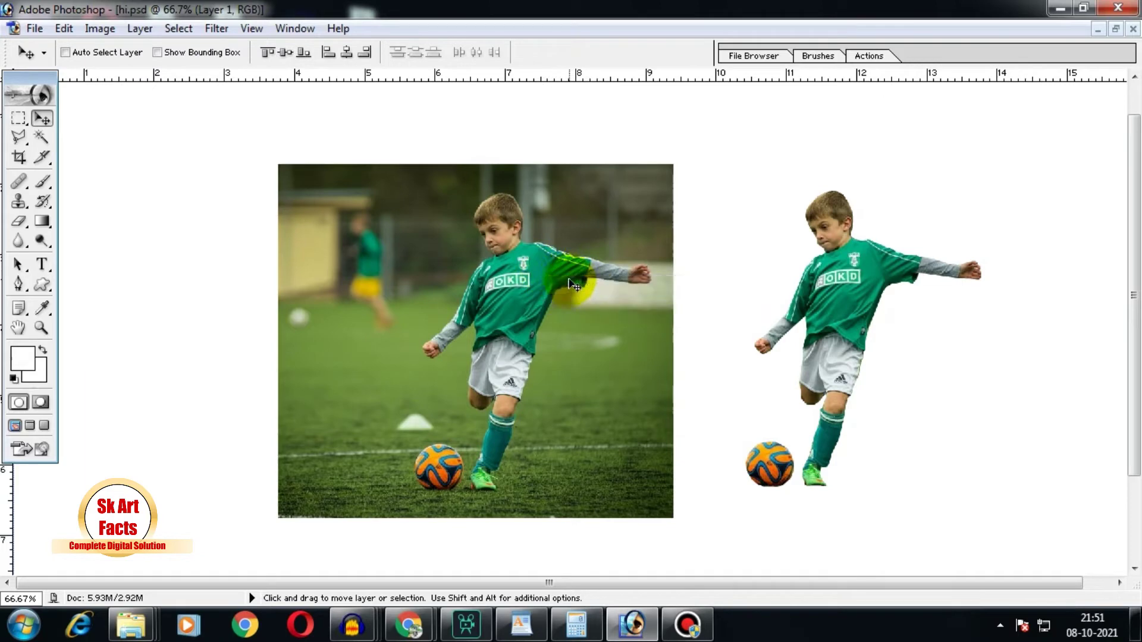
pyautogui.hotkey('alt', 'l')
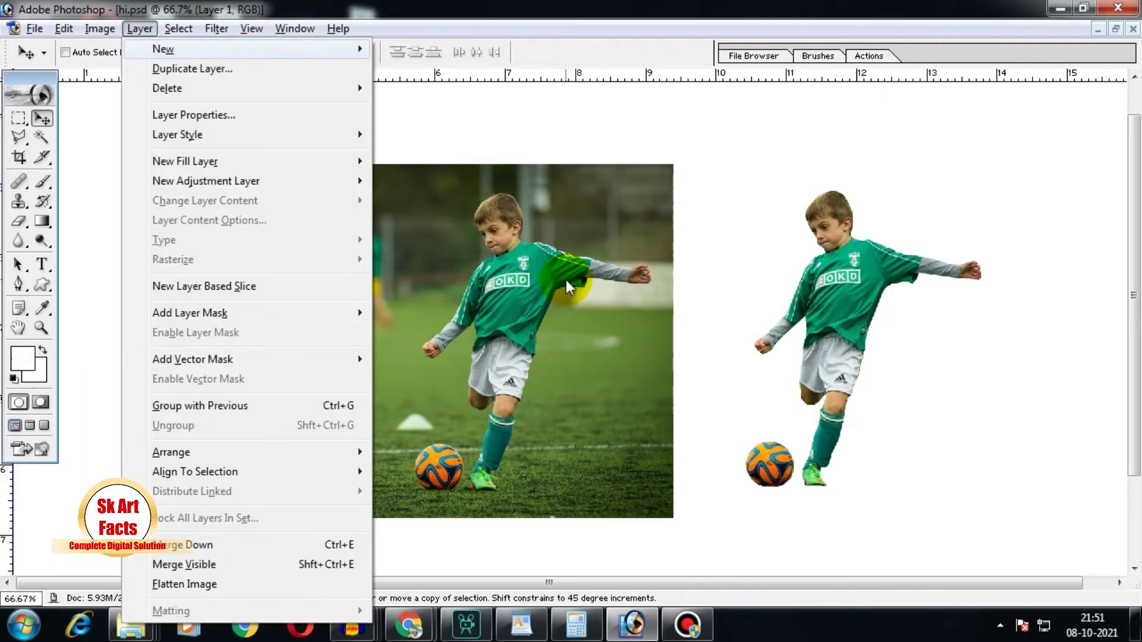
# Delete the original photo layer via Layer > Delete > Layer.
pyautogui.click(566, 283)
pyautogui.hotkey('alt', 'l')
pyautogui.press('Down')
pyautogui.press('Down')
pyautogui.press('Down')
pyautogui.press('Right')
pyautogui.press('Return')
# Zoom out, center the cut-out boy on the canvas and scale him up with Free Transform.
pyautogui.hotkey('ctrl', 'z')
pyautogui.hotkey('ctrl', '-')
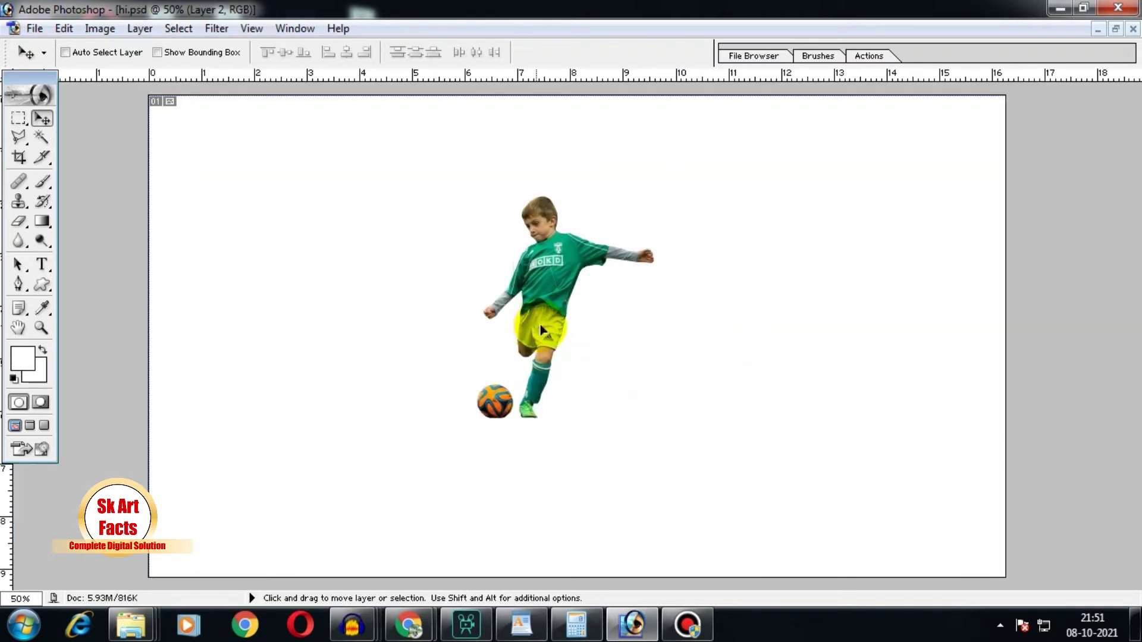
pyautogui.moveTo(540, 327); pyautogui.dragTo(533, 336)
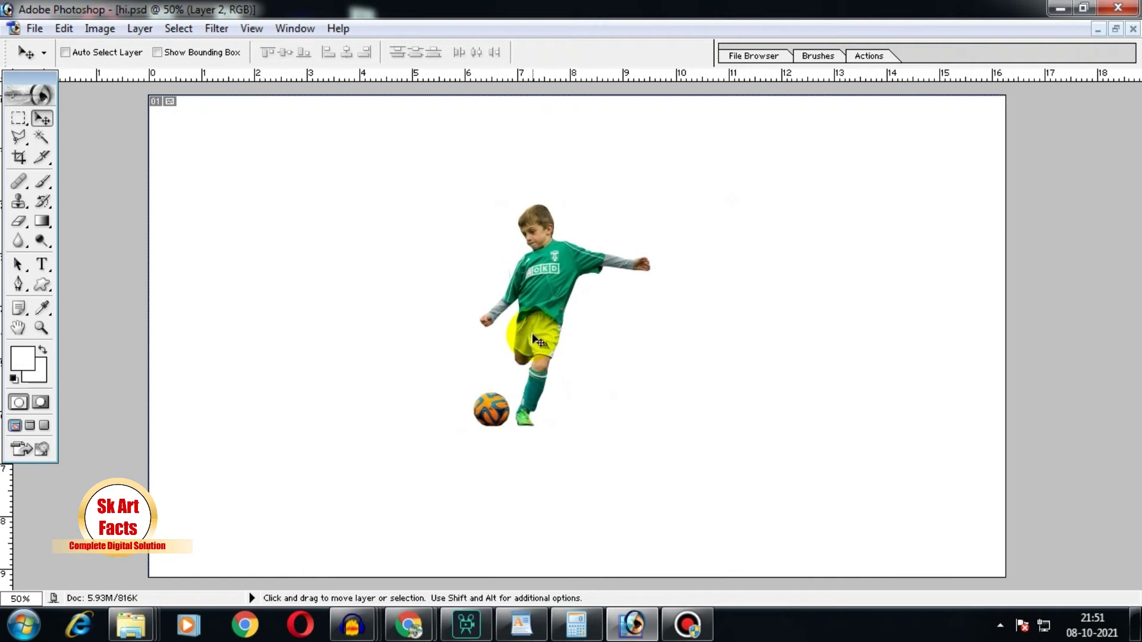
pyautogui.hotkey('ctrl', 't')
pyautogui.moveTo(650, 204); pyautogui.dragTo(668, 186)
pyautogui.press('Return')
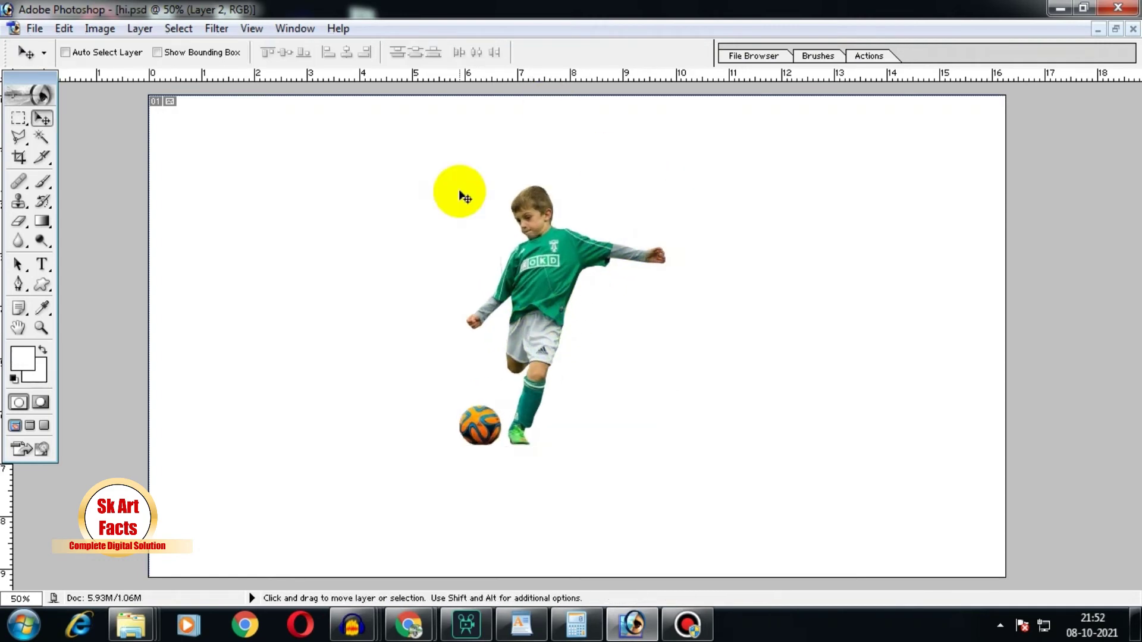
pyautogui.click(142, 30)
pyautogui.moveTo(177, 134)
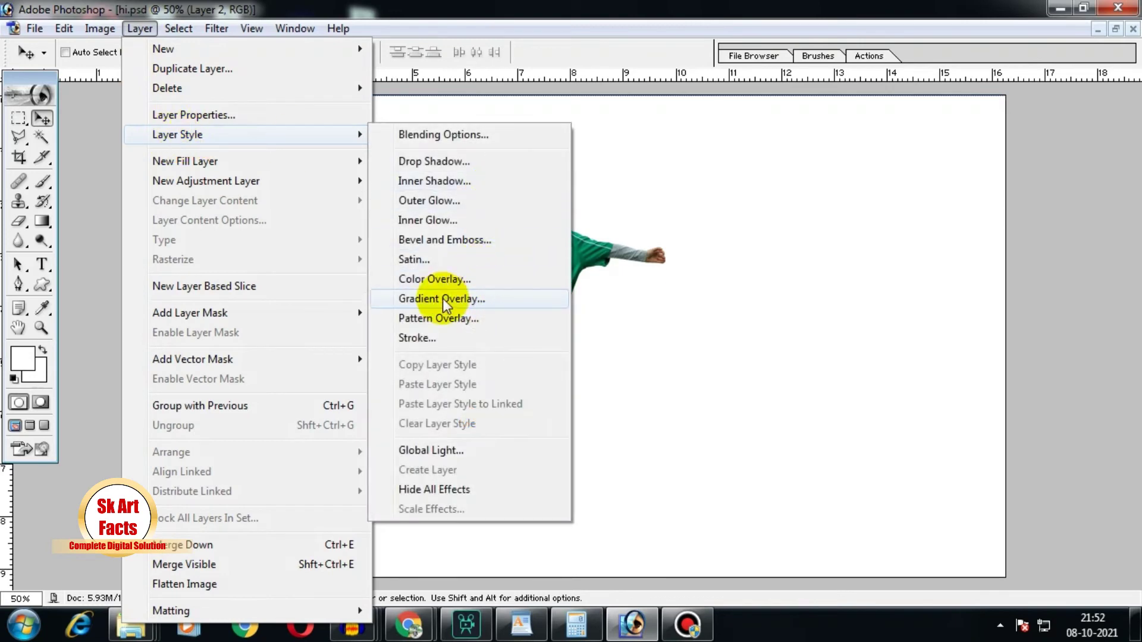
pyautogui.click(441, 298)
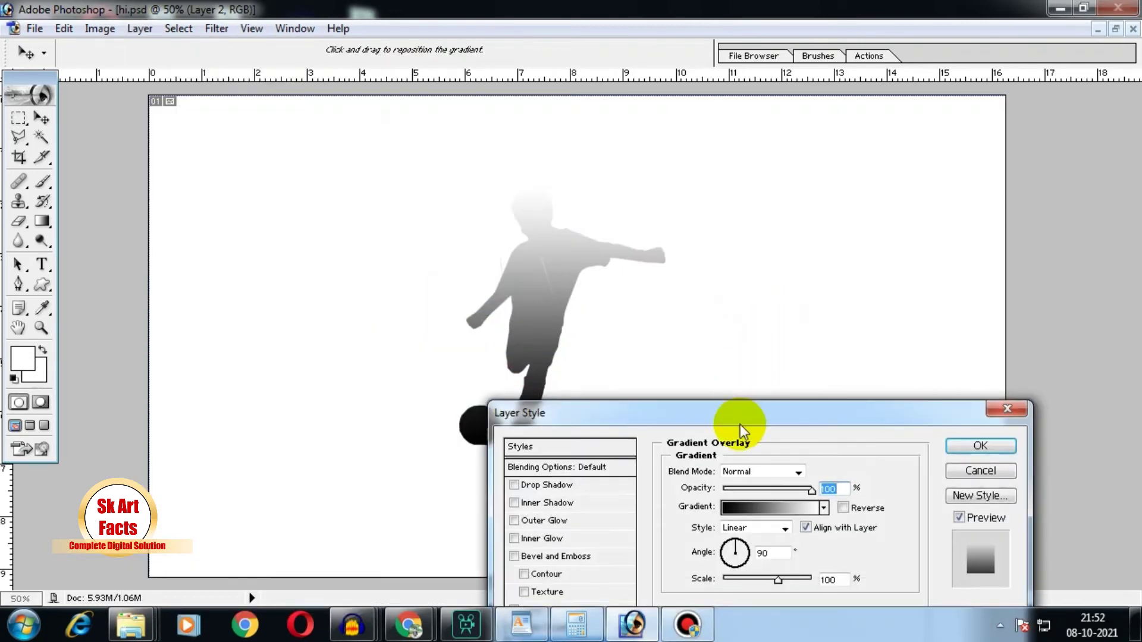
pyautogui.moveTo(741, 420); pyautogui.dragTo(878, 315)
pyautogui.click(953, 420)
pyautogui.click(901, 453)
pyautogui.click(873, 482)
pyautogui.click(845, 454)
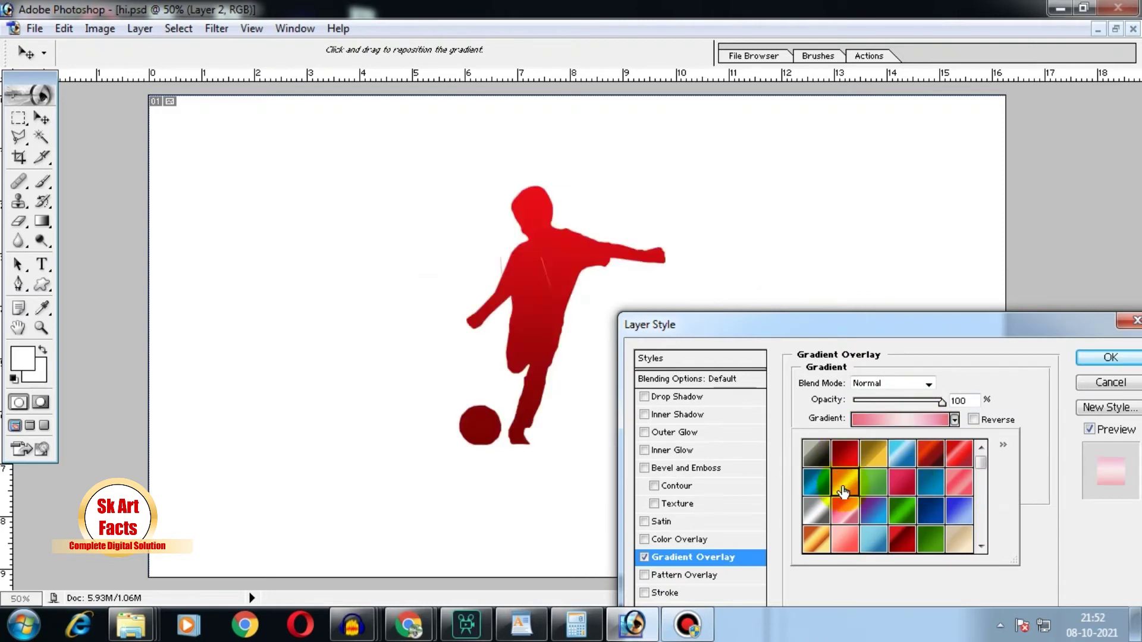
pyautogui.click(873, 483)
pyautogui.click(874, 511)
pyautogui.click(910, 524)
pyautogui.click(1003, 445)
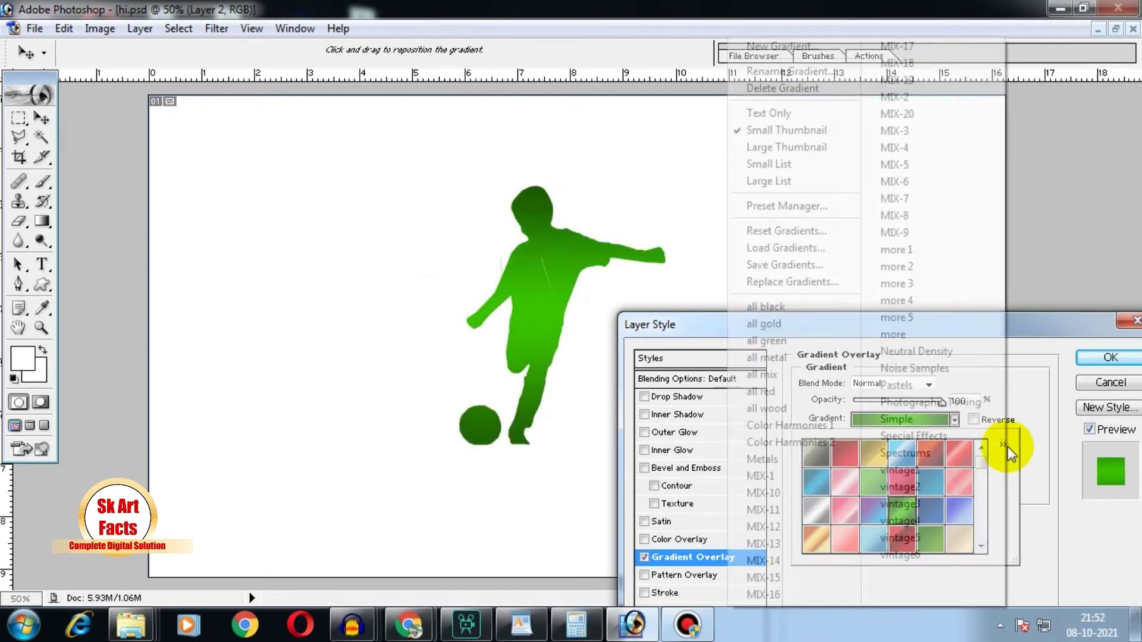
pyautogui.click(762, 307)
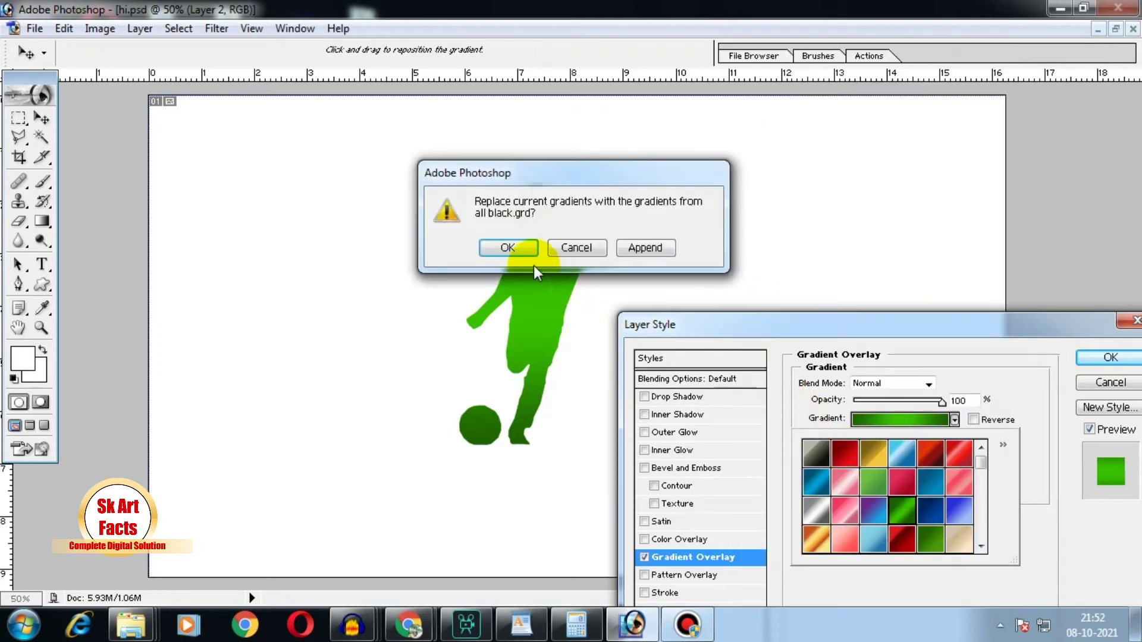
pyautogui.click(524, 248)
pyautogui.click(826, 459)
pyautogui.click(879, 459)
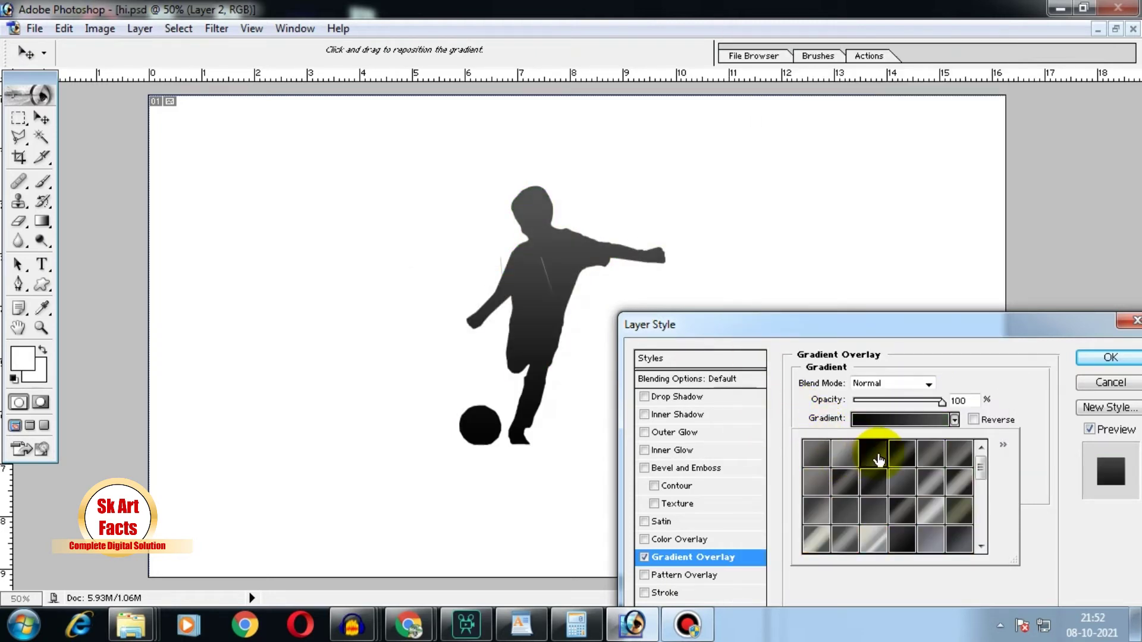
pyautogui.click(902, 461)
pyautogui.click(958, 461)
pyautogui.click(903, 480)
pyautogui.click(814, 509)
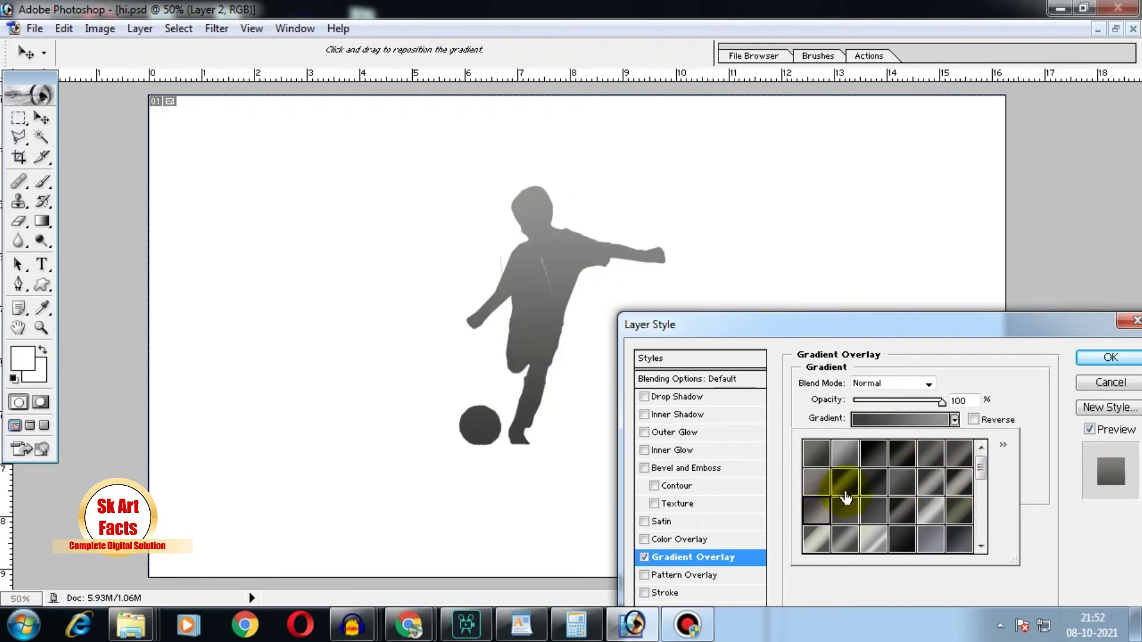
pyautogui.click(1124, 385)
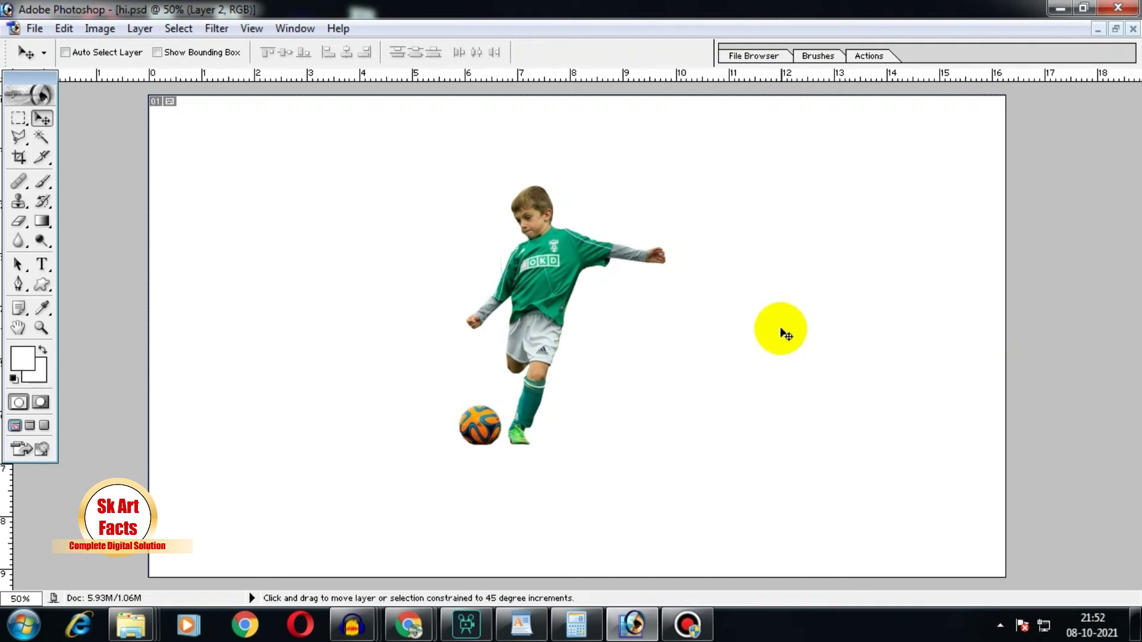
# Desaturate the boy and football, then try steep Curves settings to darken them.
pyautogui.hotkey('ctrl', 'shift', 'u')
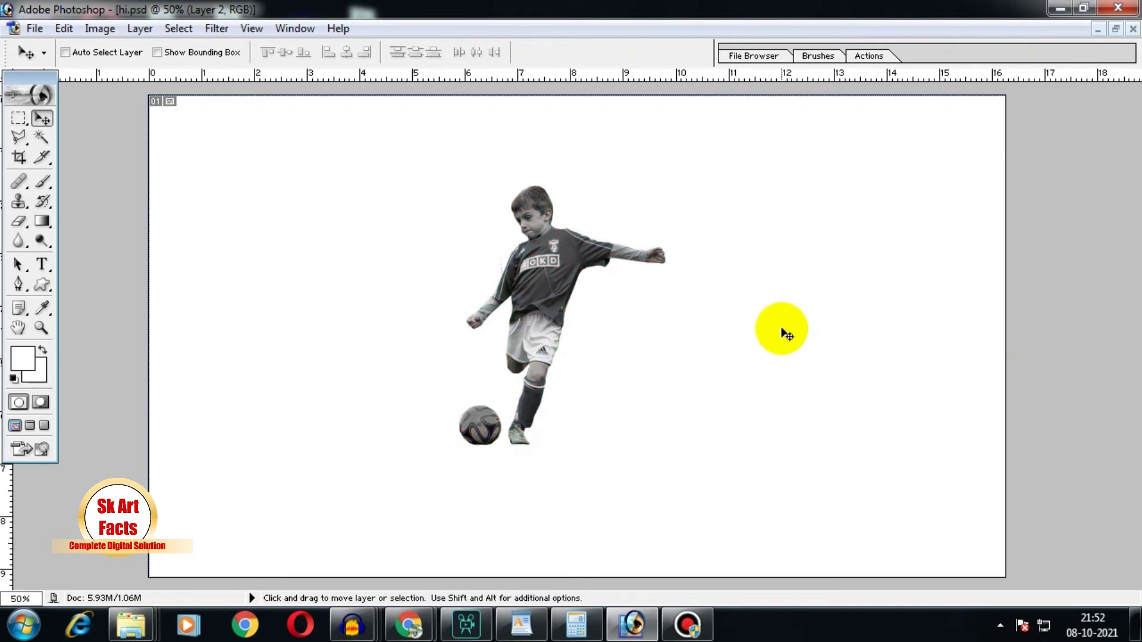
pyautogui.hotkey('ctrl', 'm')
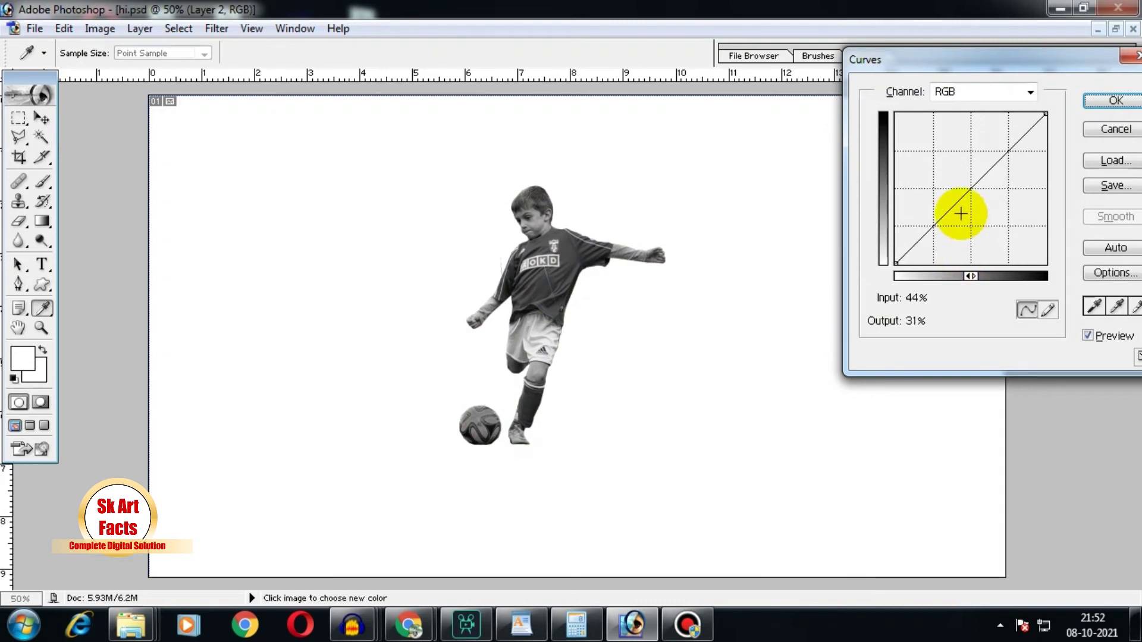
pyautogui.moveTo(957, 209); pyautogui.dragTo(930, 165)
pyautogui.press('Escape')
pyautogui.hotkey('ctrl', 'm')
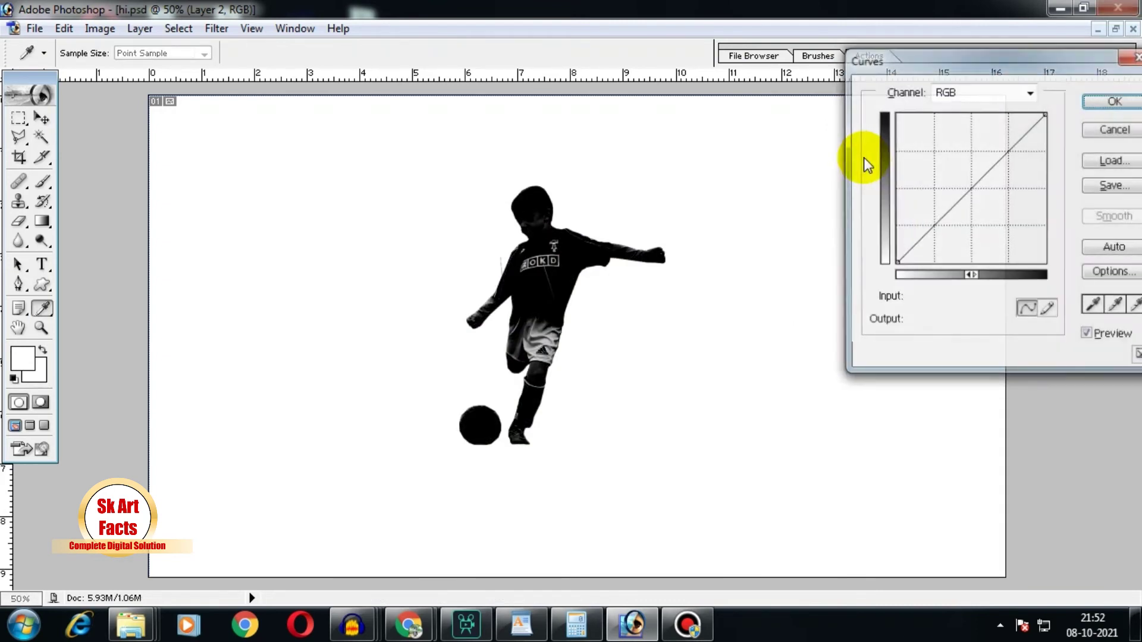
pyautogui.moveTo(945, 210); pyautogui.dragTo(913, 174)
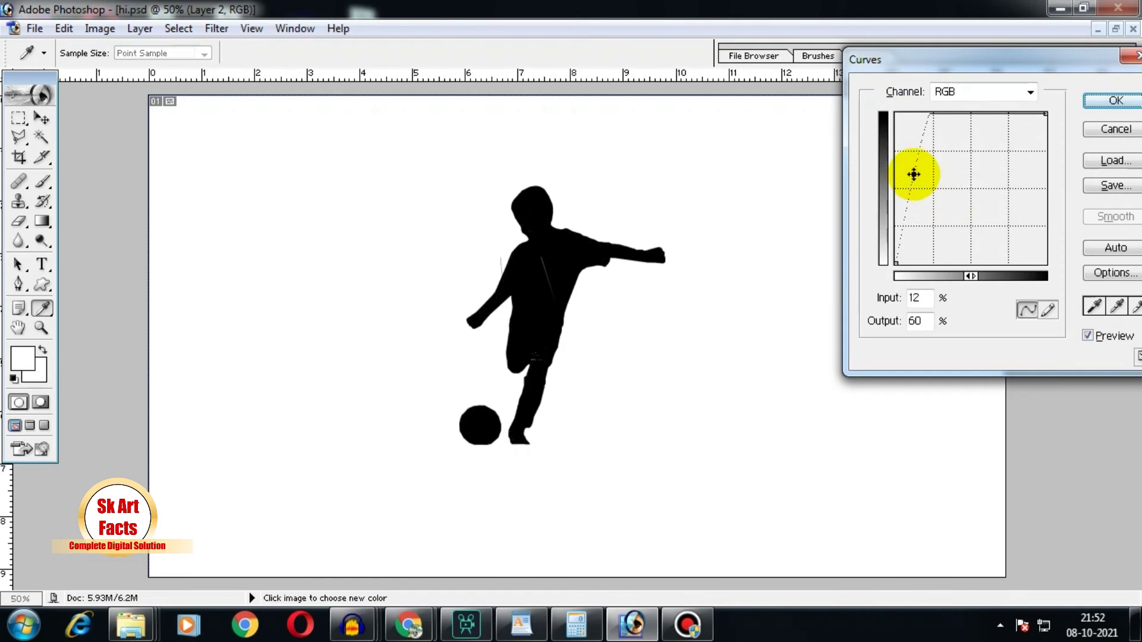
# Apply a steep Curves to turn the figure solid black and move it down-left.
pyautogui.press('Escape')
pyautogui.hotkey('ctrl', 'm')
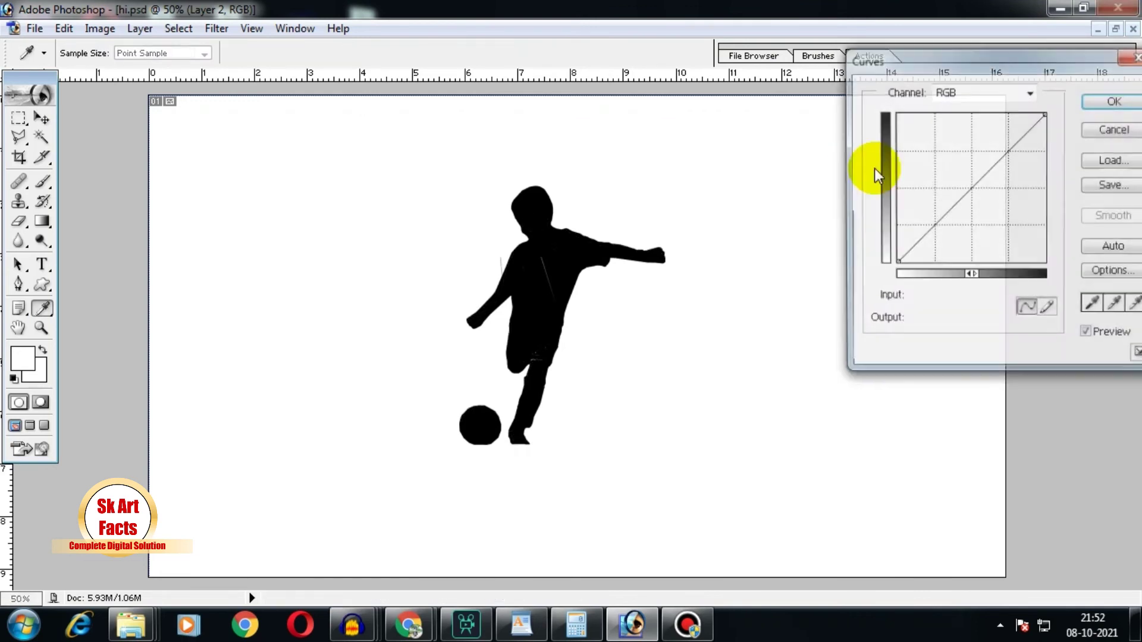
pyautogui.moveTo(942, 212); pyautogui.dragTo(922, 184)
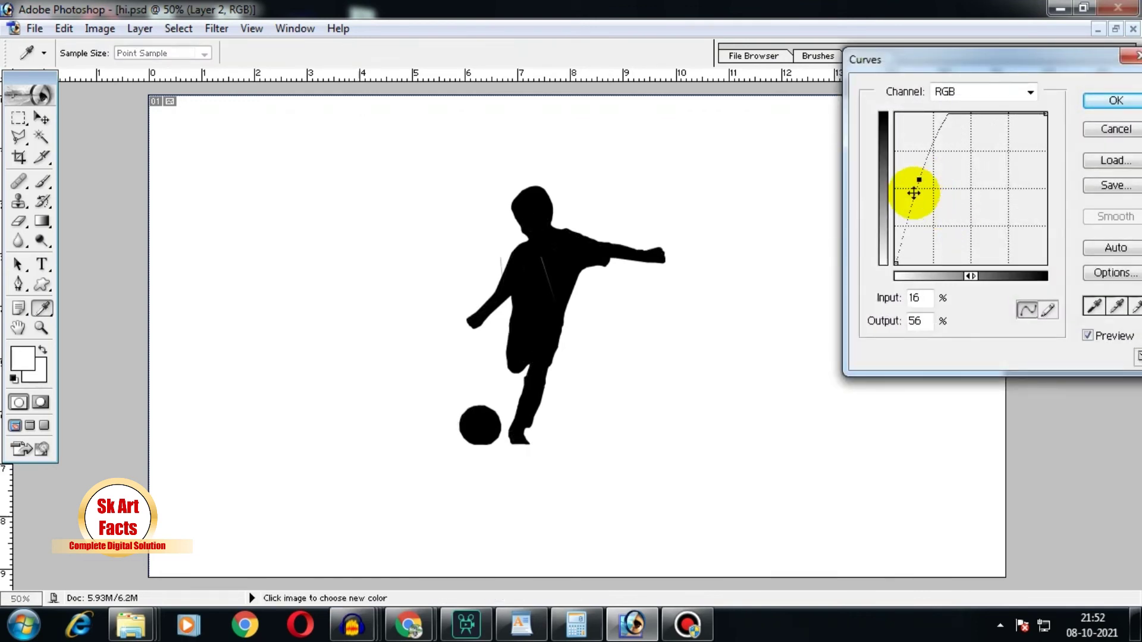
pyautogui.press('Return')
pyautogui.press('v')
pyautogui.moveTo(557, 301)
pyautogui.mouseDown()
pyautogui.moveTo(513, 326)
pyautogui.moveTo(531, 316)
pyautogui.mouseUp()
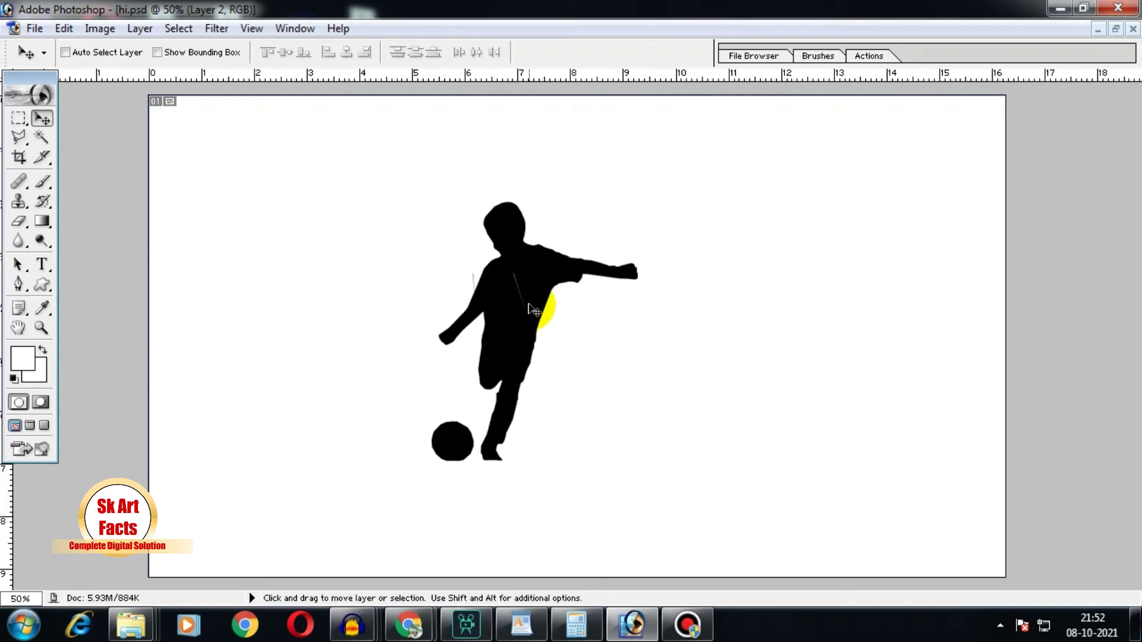
# Duplicate the silhouette, squash the copy vertically and place it under the boy's feet.
pyautogui.hotkey('ctrl', 'j')
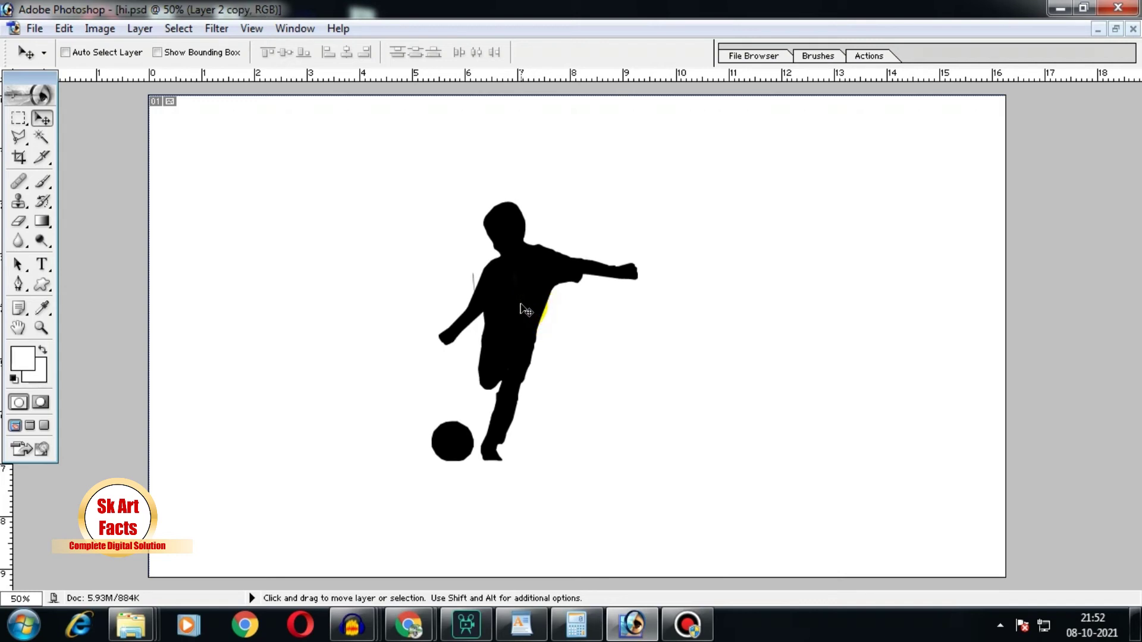
pyautogui.hotkey('ctrl', 't')
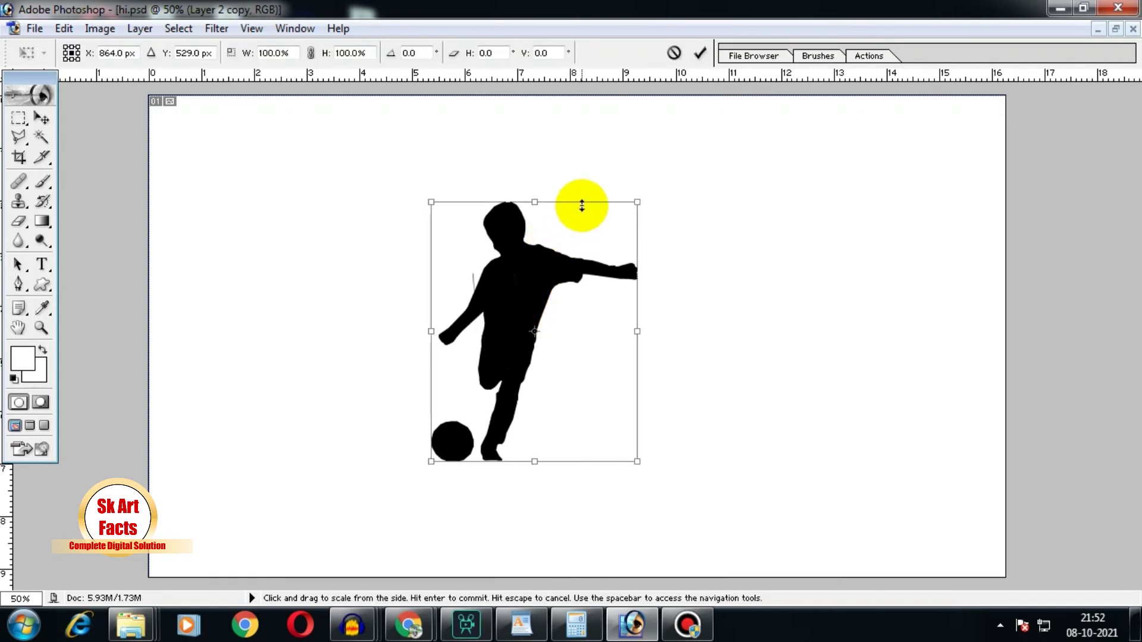
pyautogui.moveTo(581, 206); pyautogui.dragTo(572, 338)
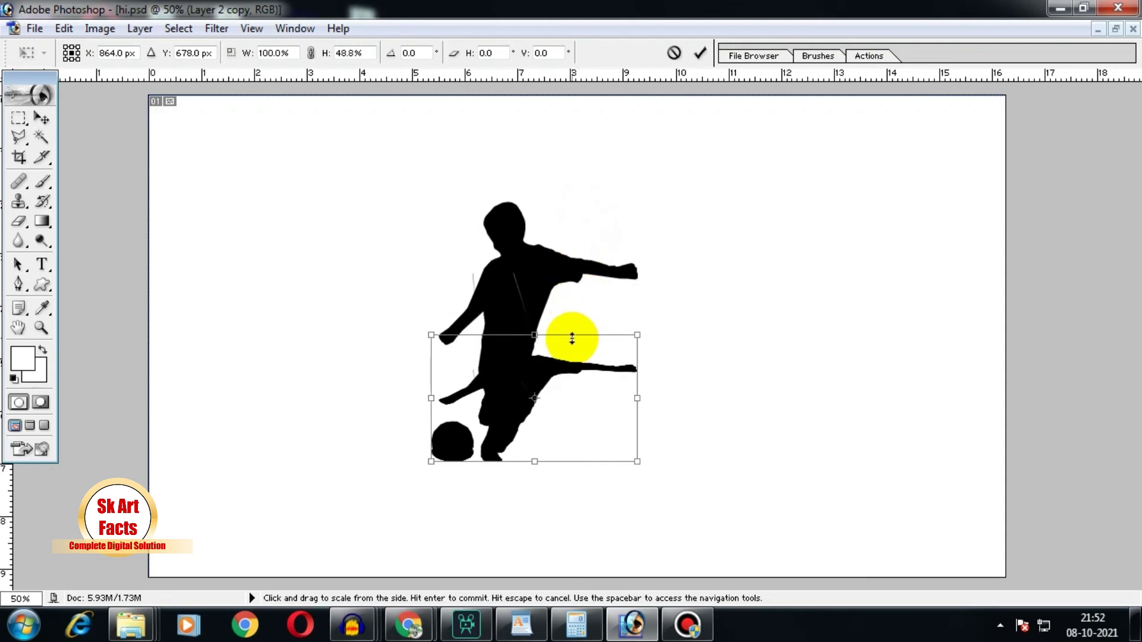
pyautogui.moveTo(572, 338); pyautogui.dragTo(580, 376)
pyautogui.press('Return')
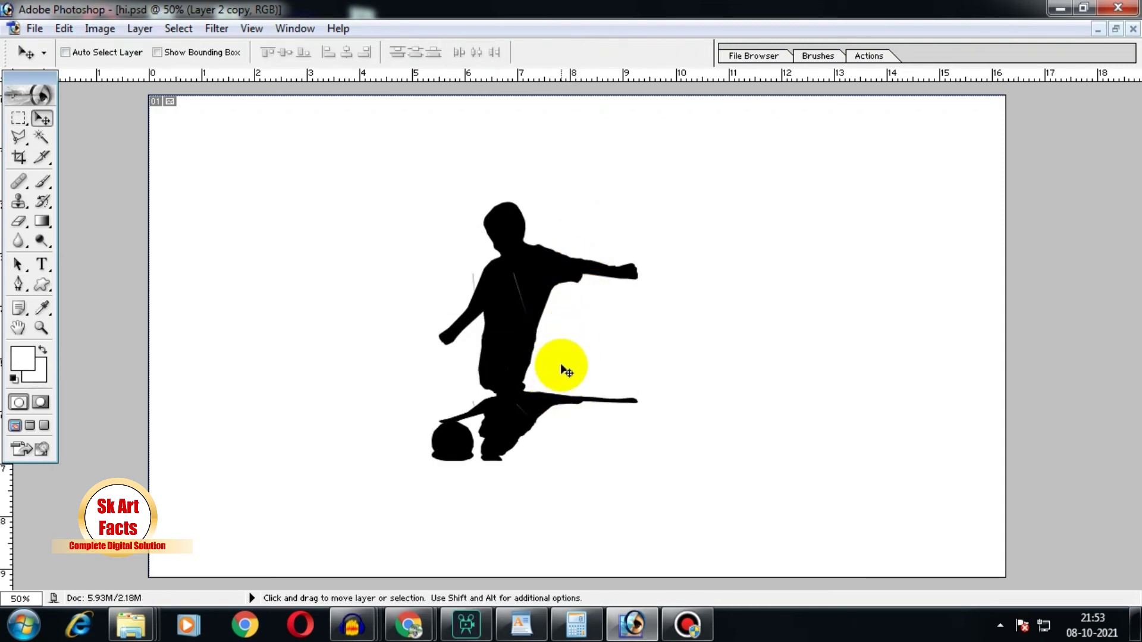
pyautogui.moveTo(564, 370); pyautogui.dragTo(554, 389)
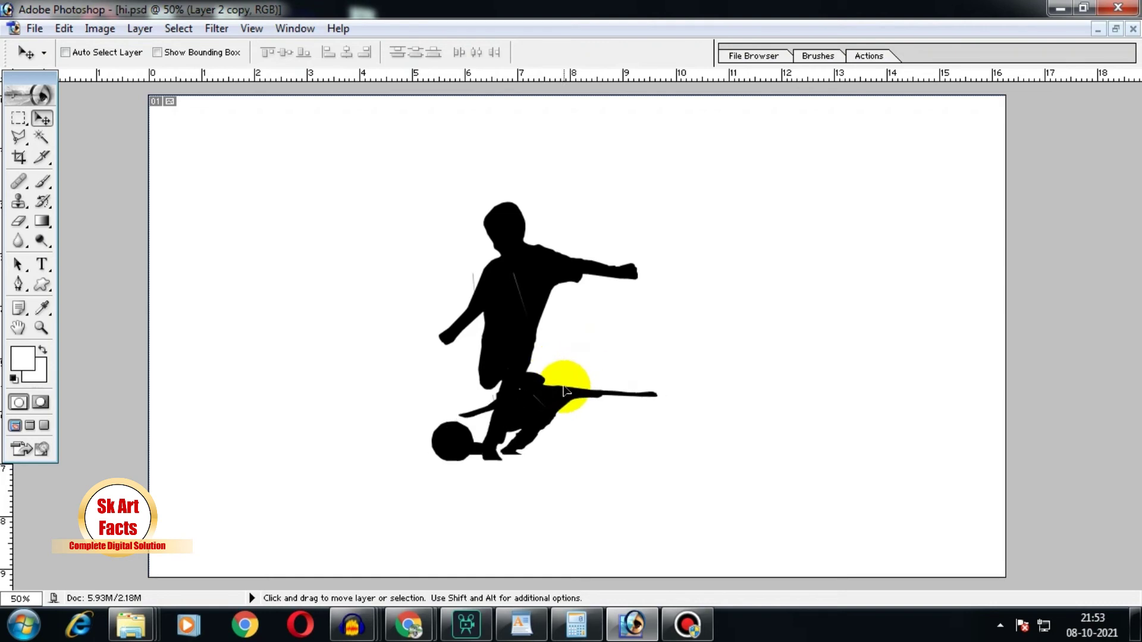
pyautogui.moveTo(555, 389); pyautogui.dragTo(546, 390)
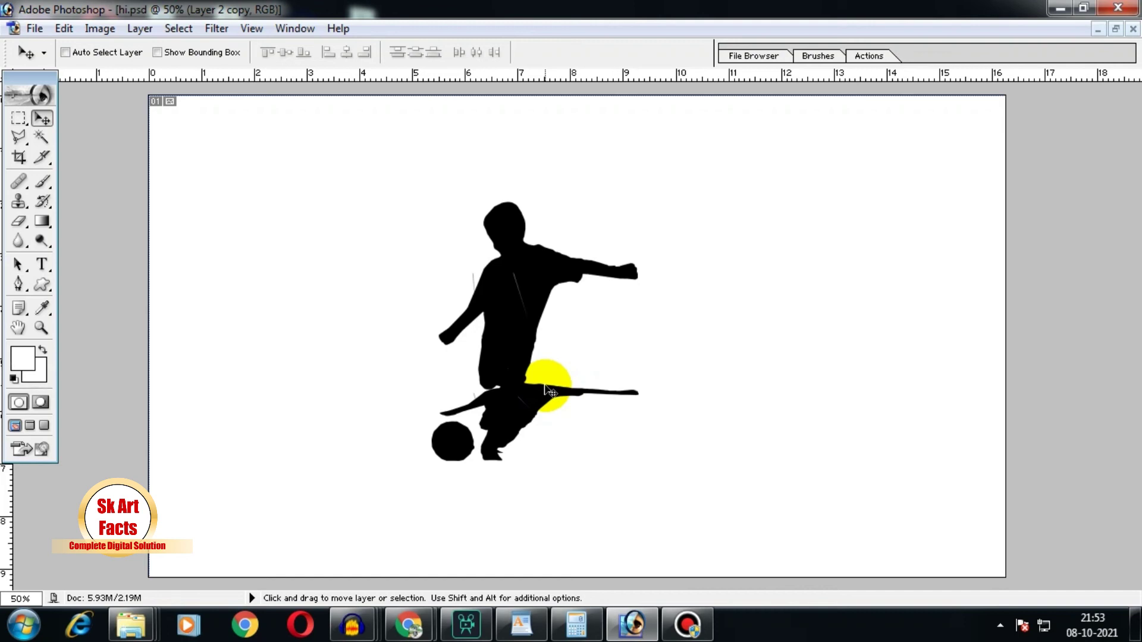
# Lighten the shadow copy to 40% opacity and skew it to slant right.
pyautogui.press('2')
pyautogui.press('3')
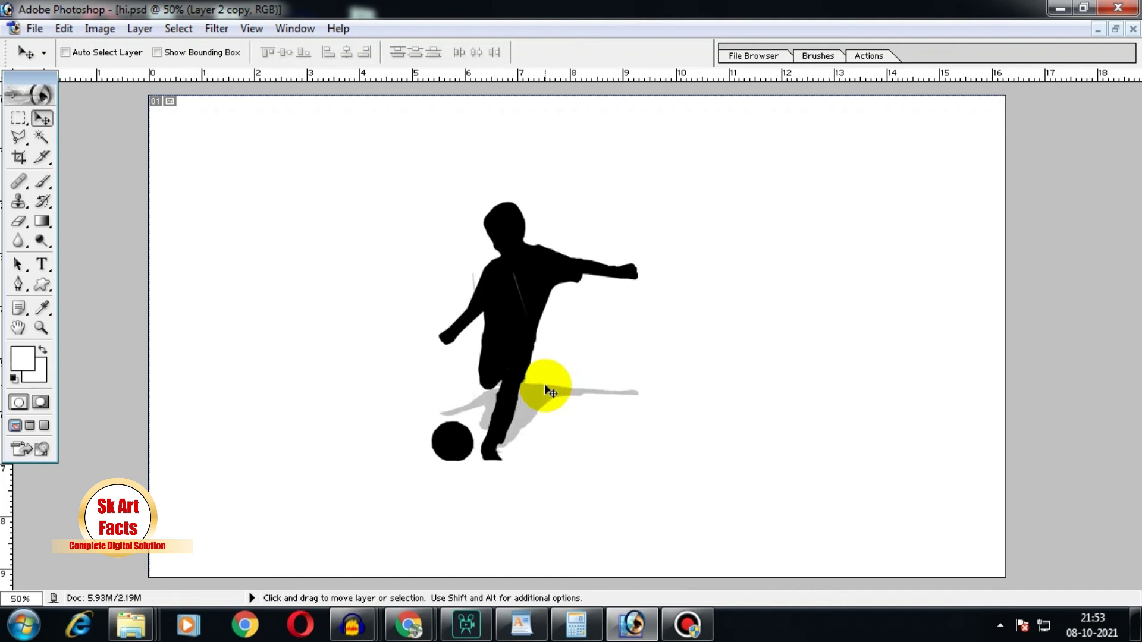
pyautogui.press('4')
pyautogui.hotkey('ctrl', 't')
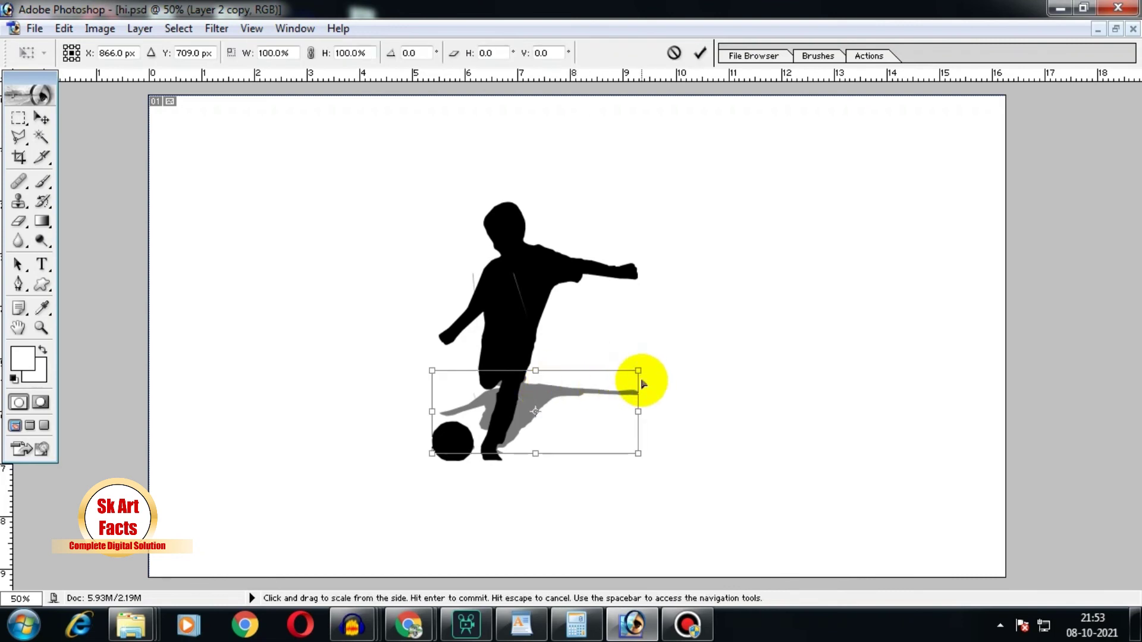
pyautogui.moveTo(637, 370); pyautogui.dragTo(709, 339)
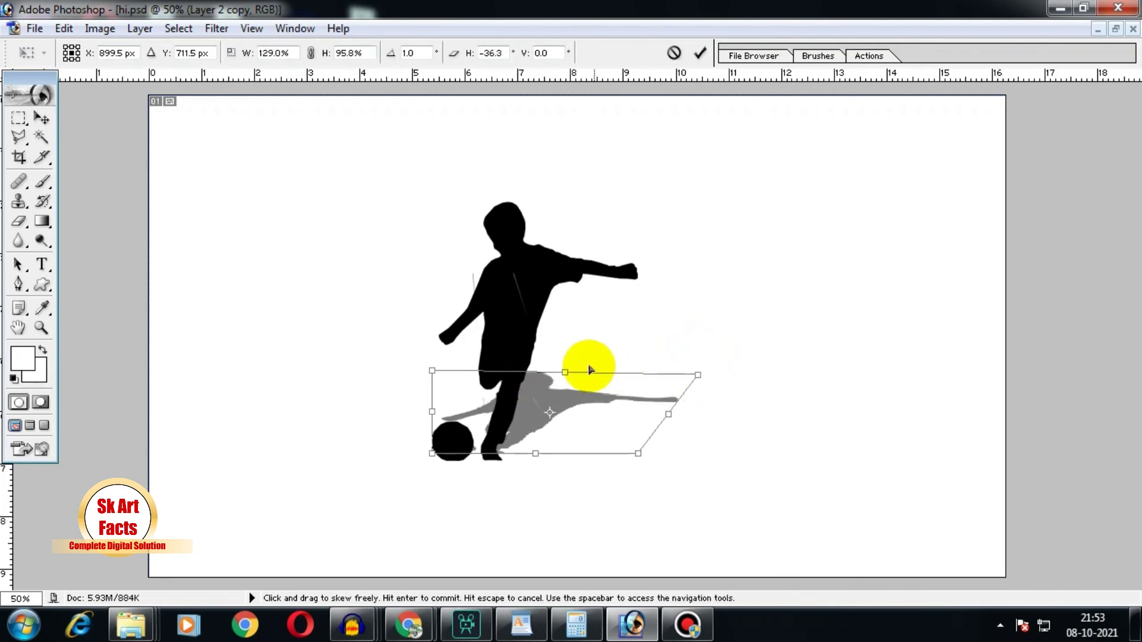
pyautogui.moveTo(561, 371); pyautogui.dragTo(599, 375)
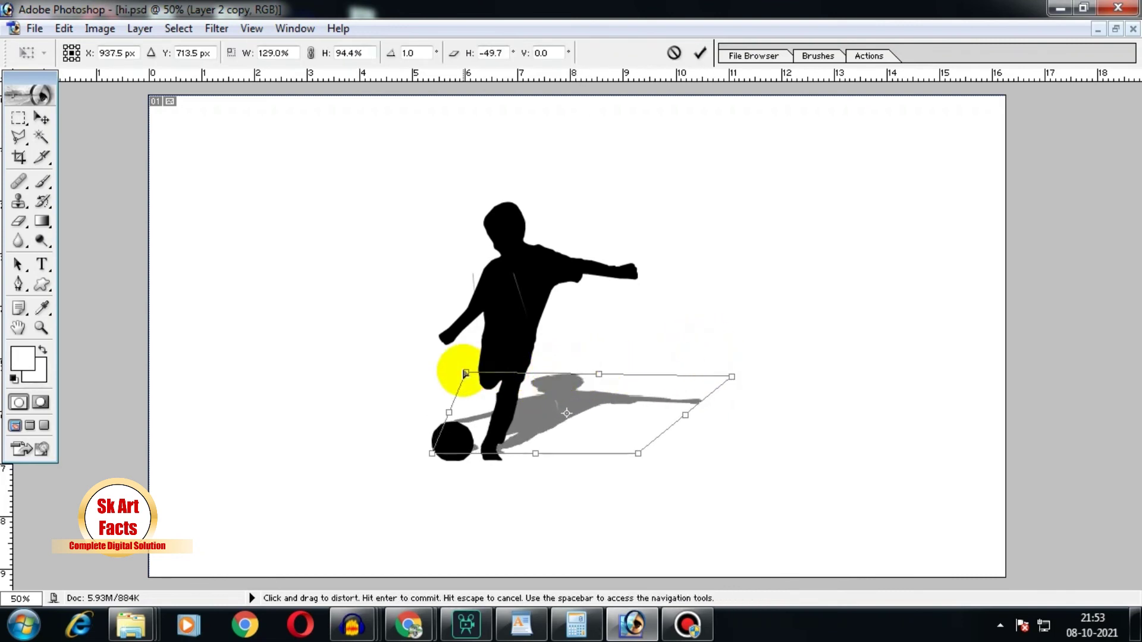
pyautogui.moveTo(466, 372); pyautogui.dragTo(485, 351)
pyautogui.press('Return')
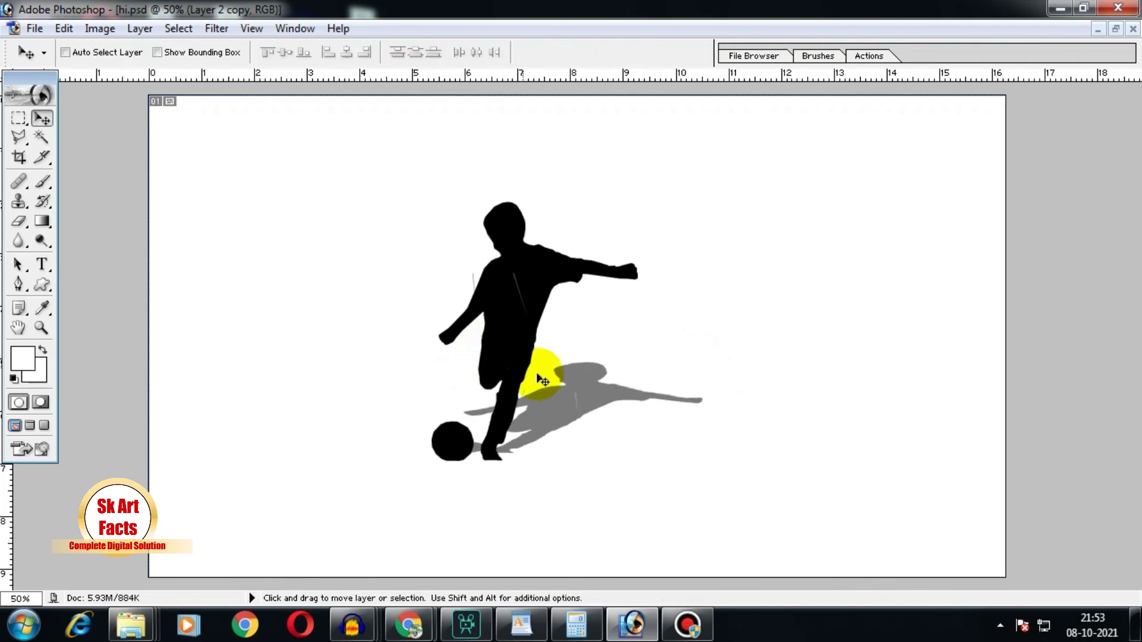
# Move the shadow slightly down and stretch it upward.
pyautogui.moveTo(564, 393); pyautogui.dragTo(562, 408)
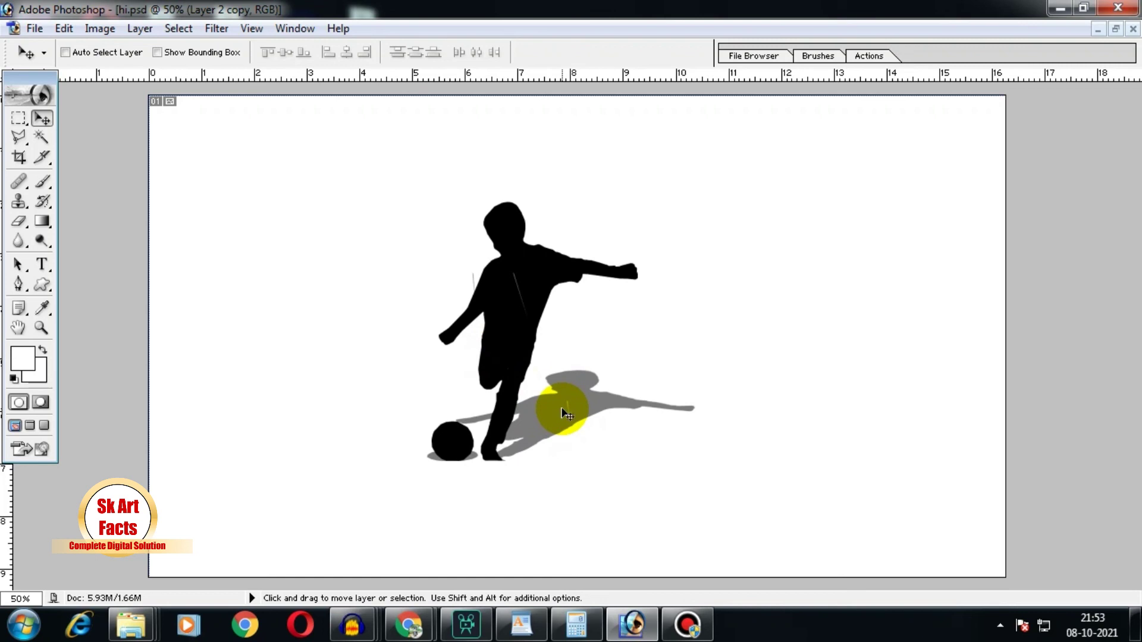
pyautogui.hotkey('ctrl', 't')
pyautogui.moveTo(606, 374); pyautogui.dragTo(611, 346)
pyautogui.press('Return')
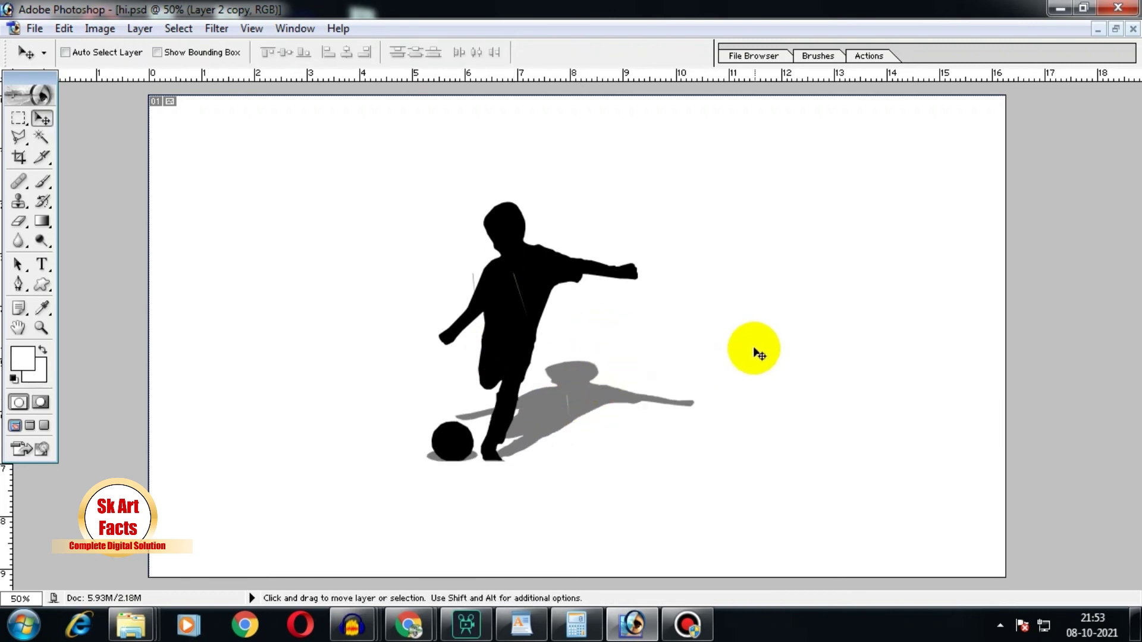